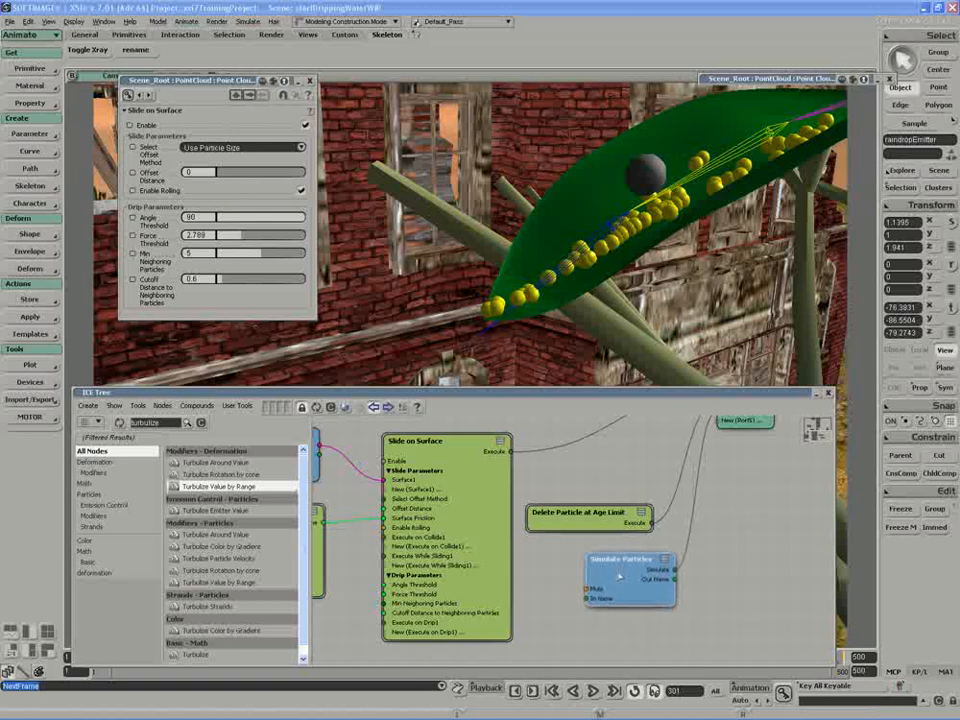
Step: Examine the yellow particles piled along the leaf toward its tip, shifting the Simulate Particles node slightly
{"action": "left_click_drag", "start_coordinate": [619, 579], "coordinate": [610, 587]}
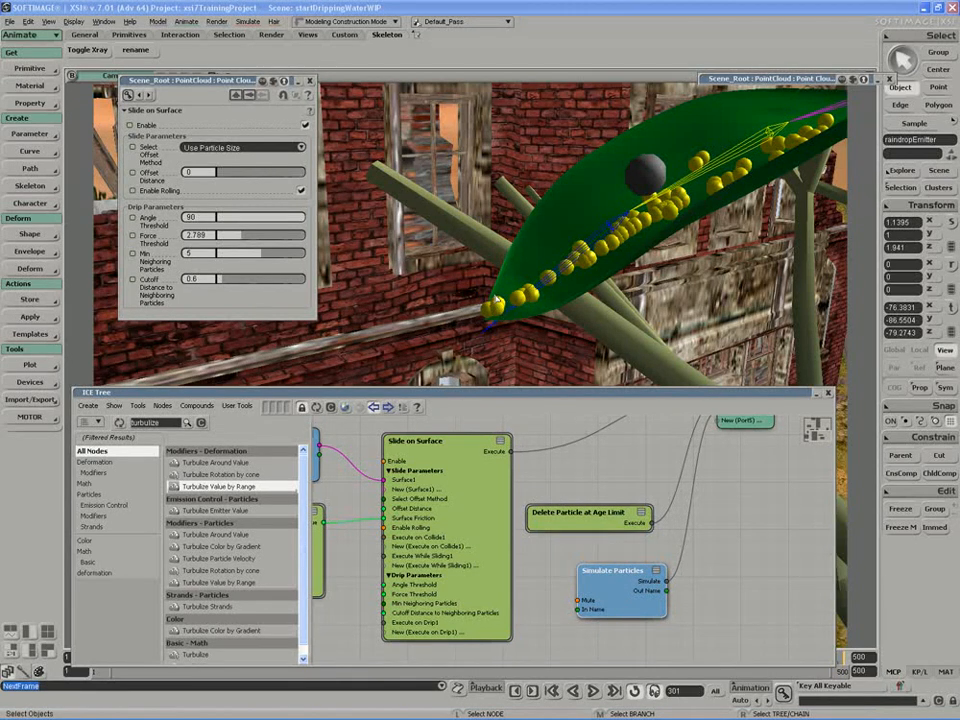
{"action": "key", "text": "s"}
{"action": "right_click_drag", "start_coordinate": [525, 299], "coordinate": [560, 293]}
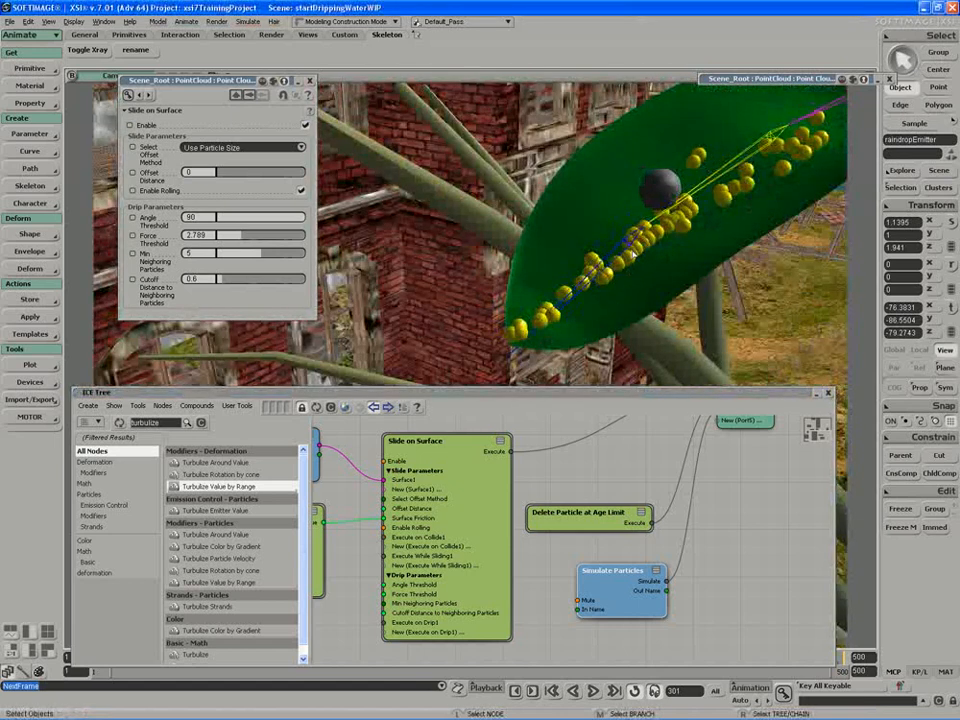
{"action": "left_click_drag", "start_coordinate": [628, 581], "coordinate": [608, 568]}
{"action": "key", "text": "s"}
Step: Switch to the Simulate toolset and look over the rigid body creation options, including Passive Rigid Body
{"action": "left_click", "coordinate": [25, 36]}
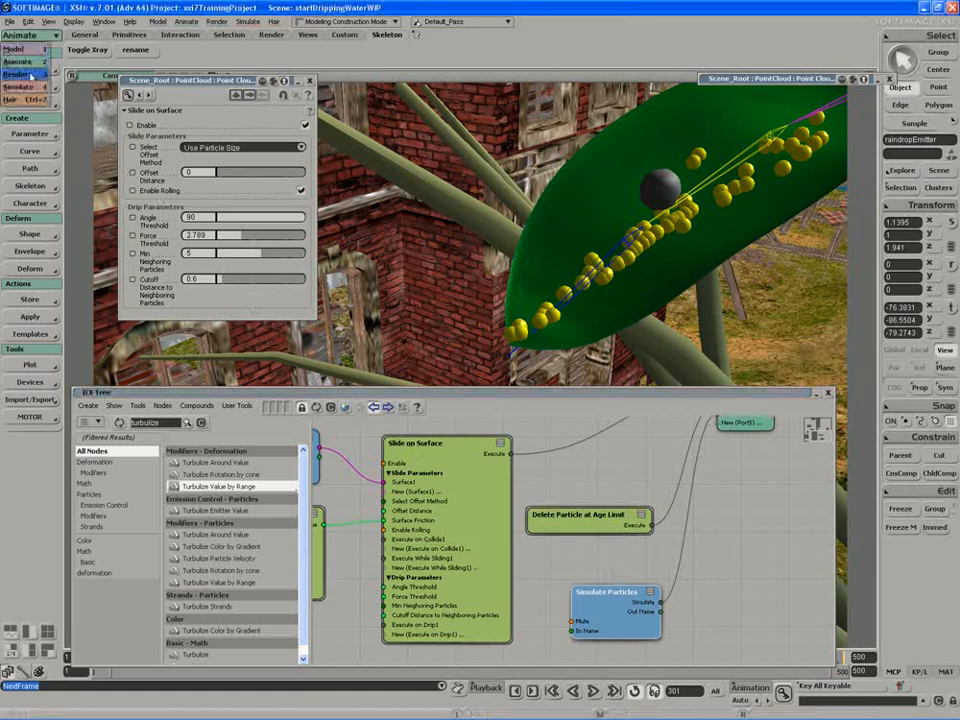
{"action": "left_click", "coordinate": [35, 89]}
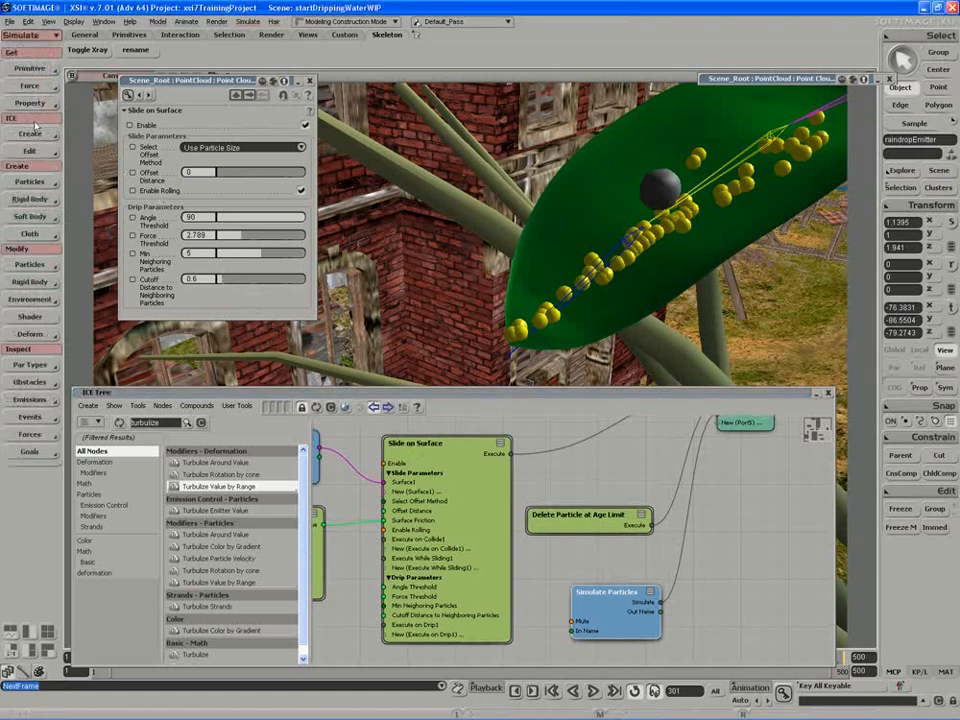
{"action": "left_click", "coordinate": [31, 197]}
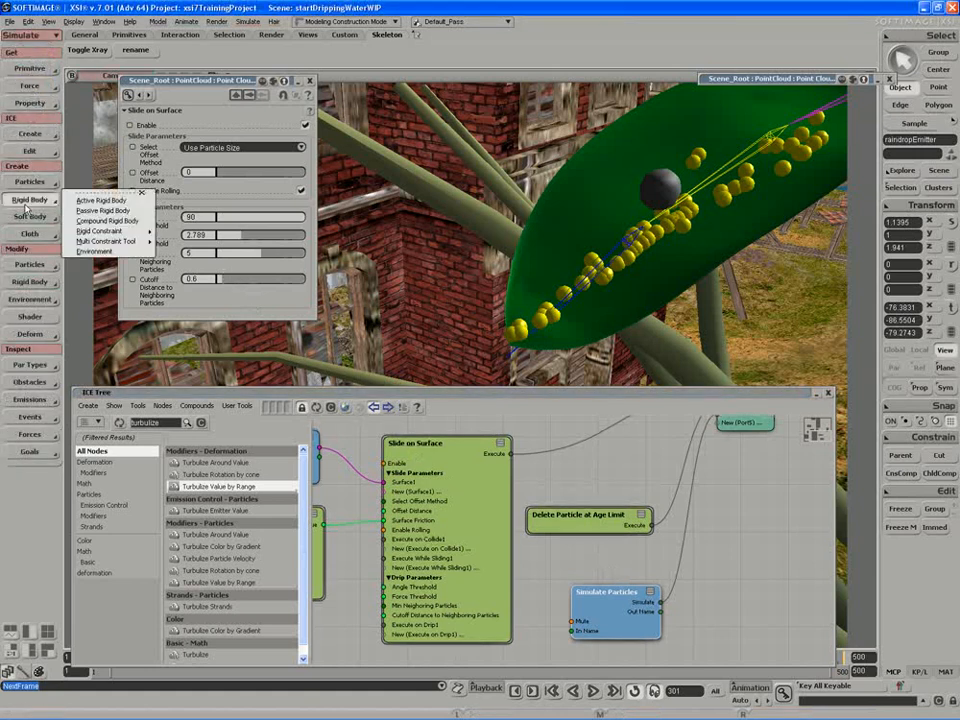
{"action": "left_click", "coordinate": [103, 212]}
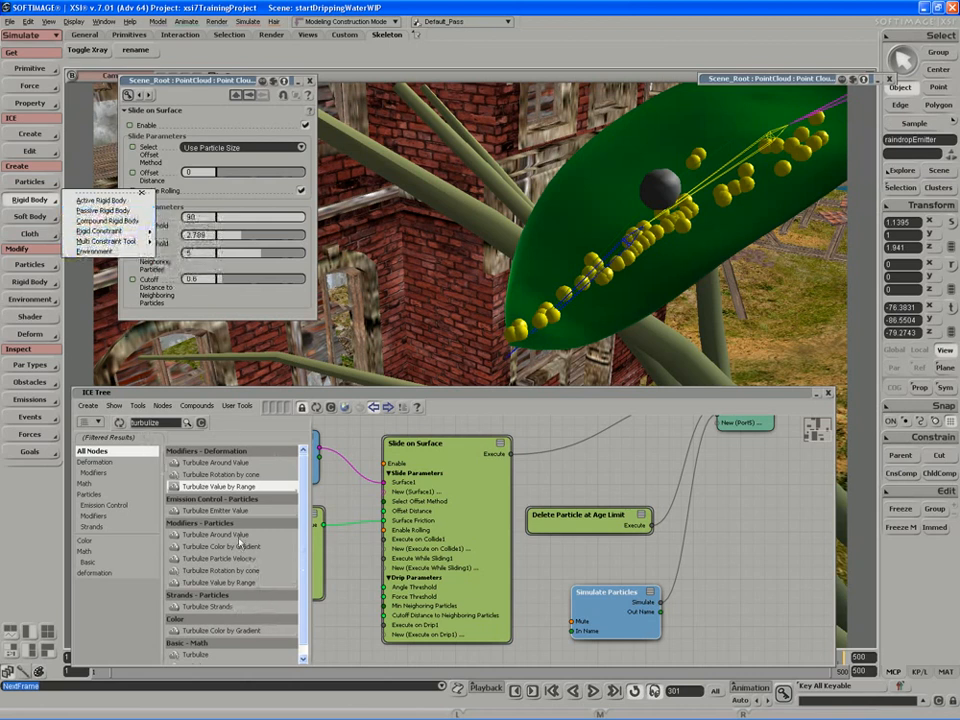
Step: Raise the ICE Tree window slightly and place the Simulate Particles node just below Delete Particle at Age Limit
{"action": "left_click_drag", "start_coordinate": [183, 399], "coordinate": [190, 385]}
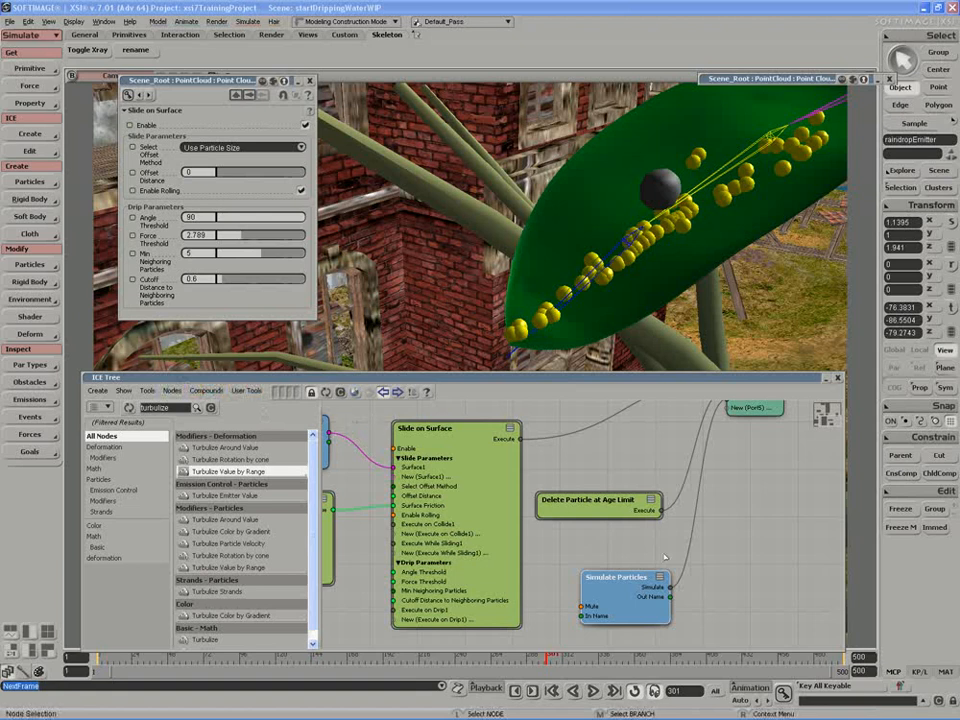
{"action": "left_click_drag", "start_coordinate": [639, 536], "coordinate": [632, 545]}
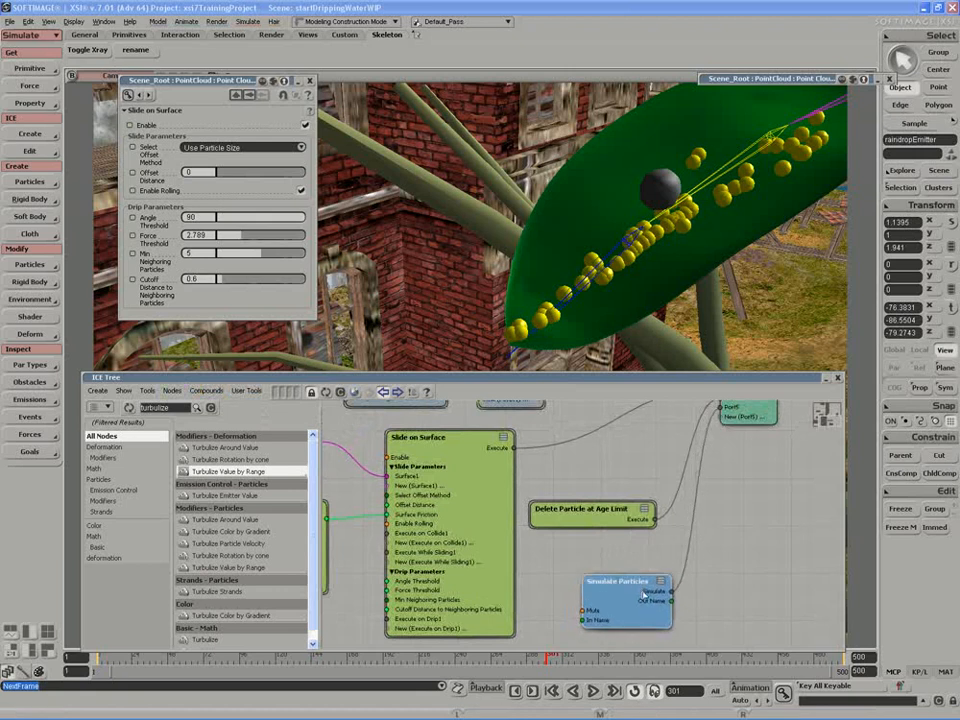
{"action": "left_click_drag", "start_coordinate": [640, 598], "coordinate": [632, 560]}
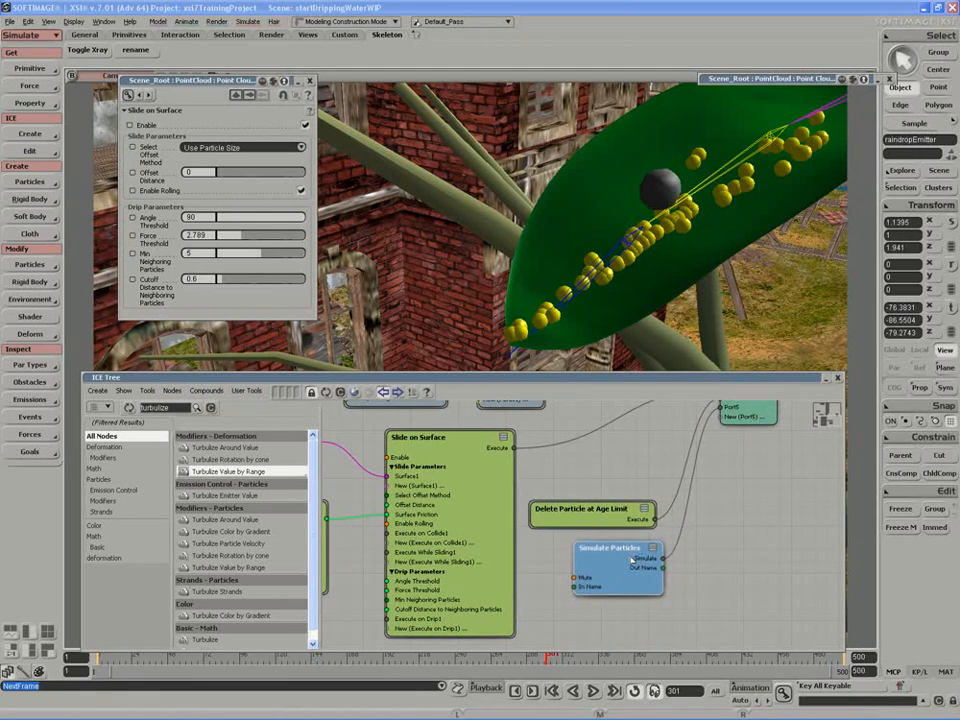
{"action": "middle_click_drag", "start_coordinate": [632, 560], "coordinate": [655, 492]}
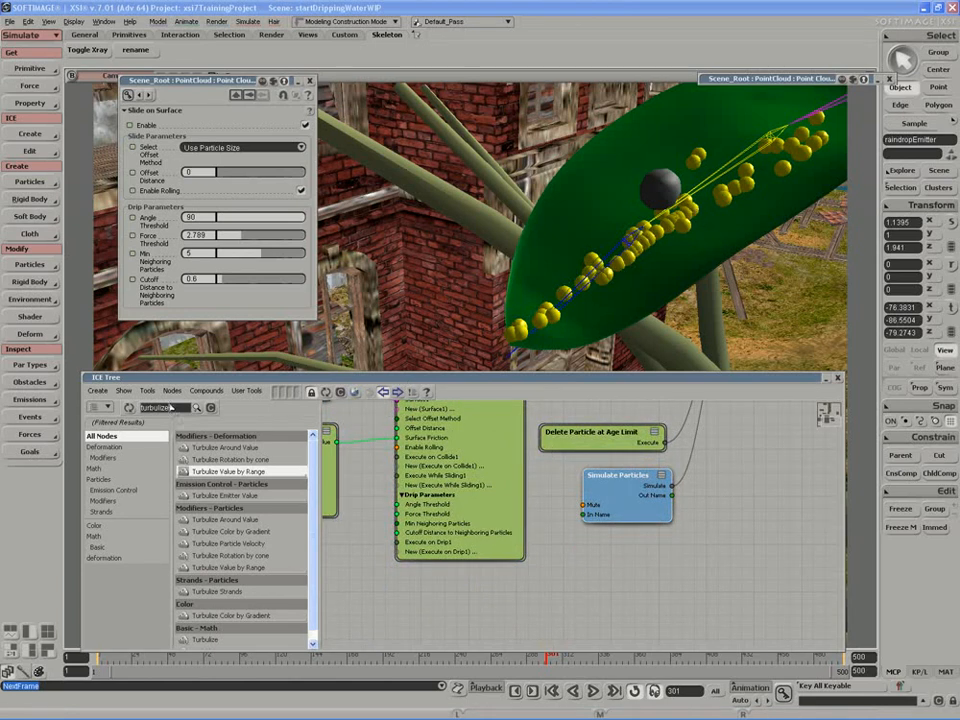
Step: Clear the node search and add a Simulate Rigid Bodies node from the Simulation category below the Simulate Particles node
{"action": "left_click", "coordinate": [213, 408]}
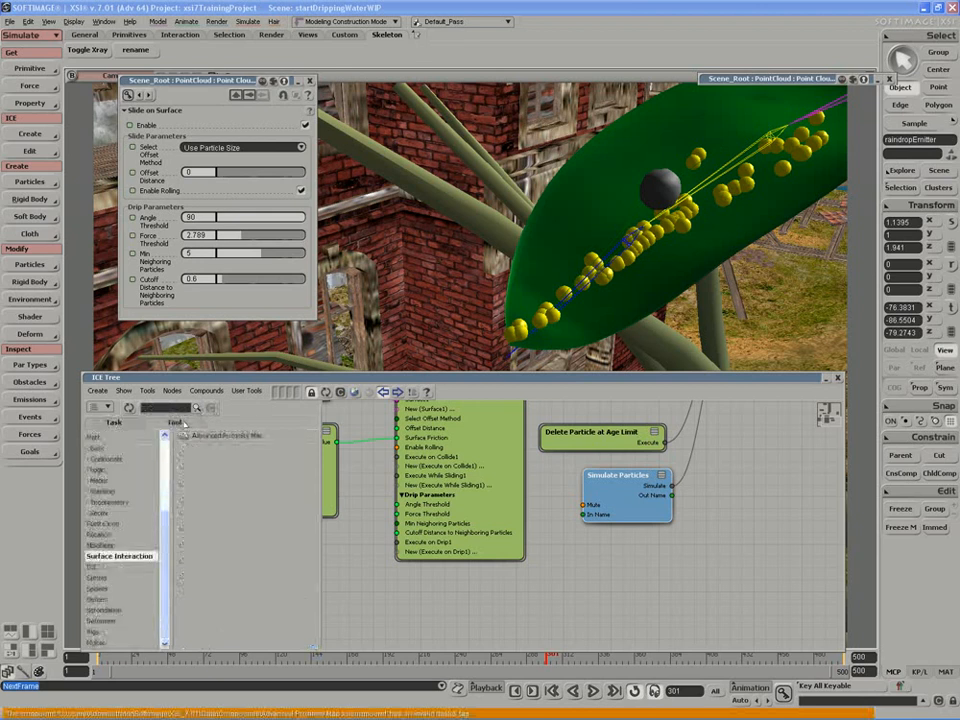
{"action": "left_click", "coordinate": [103, 545]}
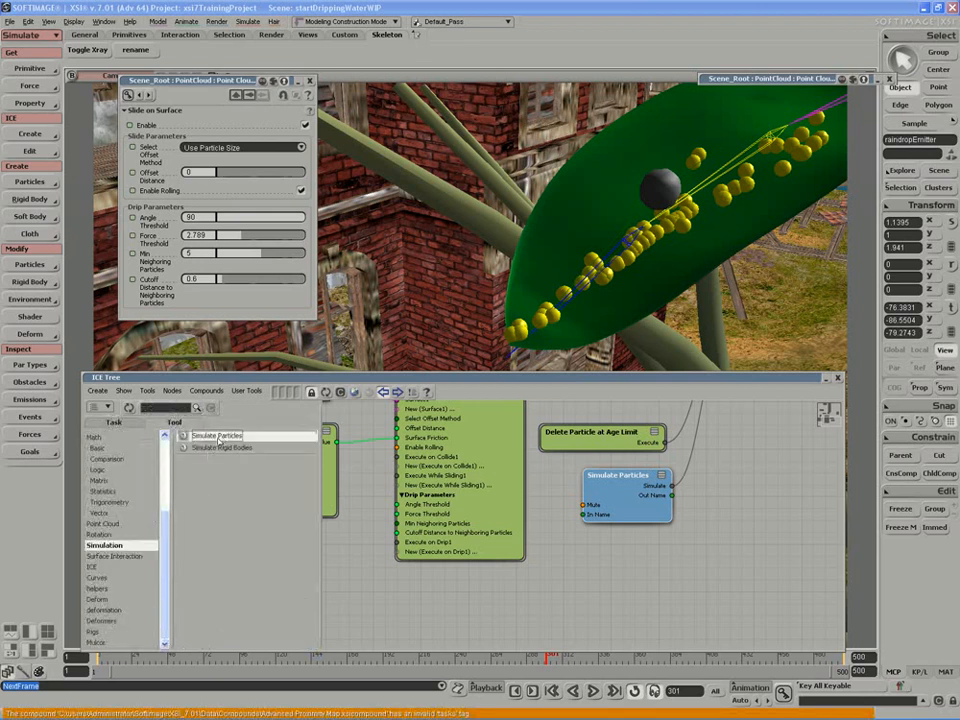
{"action": "left_click_drag", "start_coordinate": [218, 447], "coordinate": [602, 560]}
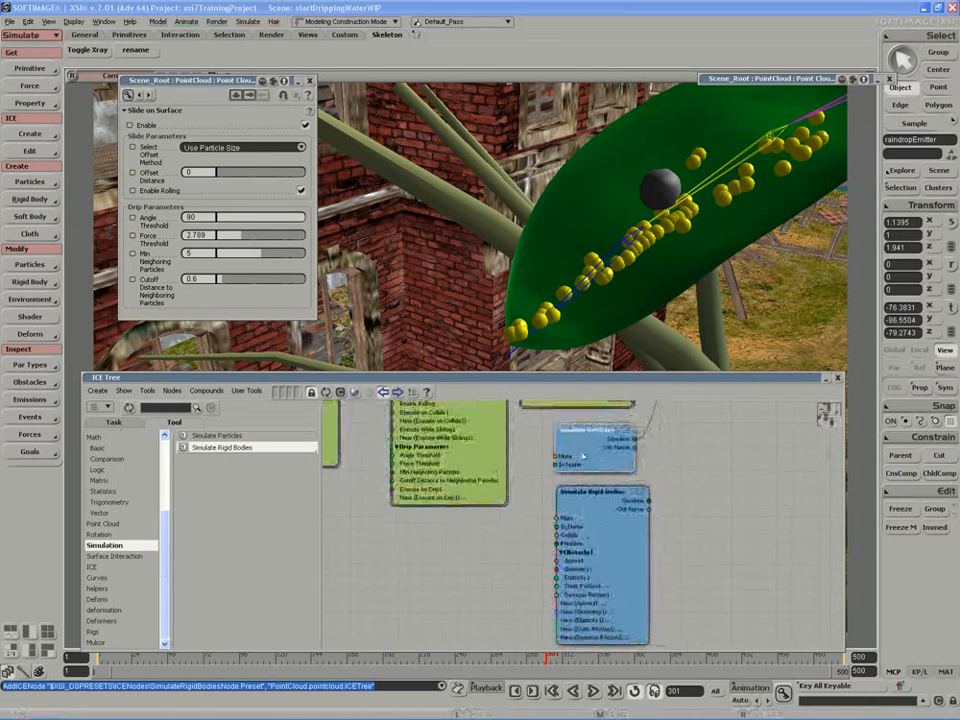
{"action": "left_click_drag", "start_coordinate": [583, 456], "coordinate": [608, 475]}
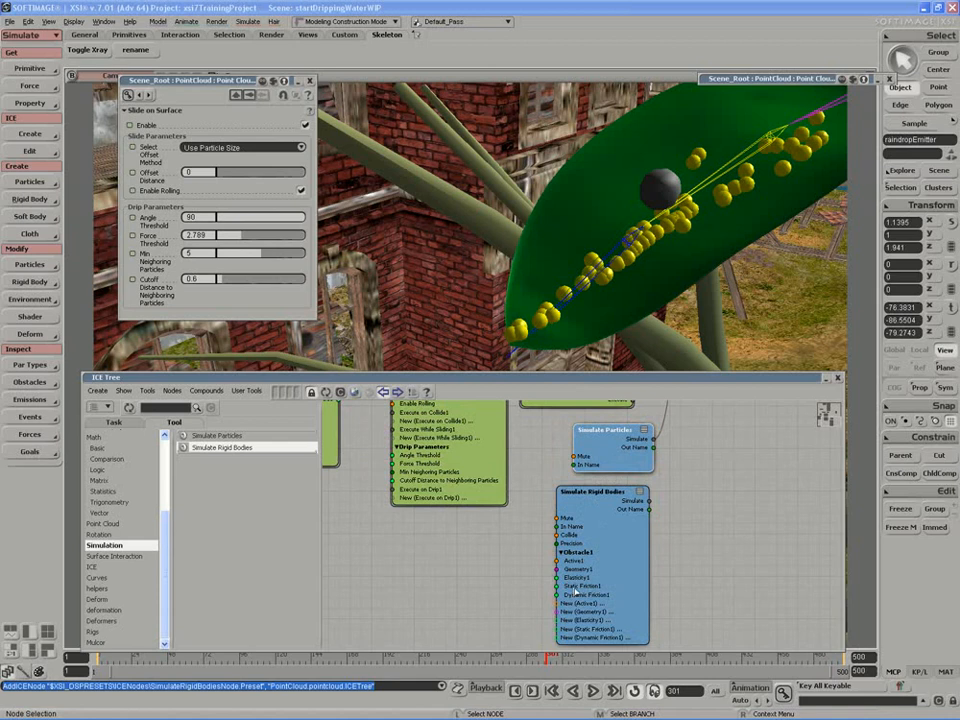
Step: Examine the Simulate Rigid Bodies node's obstacle ports, the surrounding ICE tree connections and the particles on the leaf
{"action": "scroll", "coordinate": [571, 573], "scroll_direction": "up", "scroll_amount": 2}
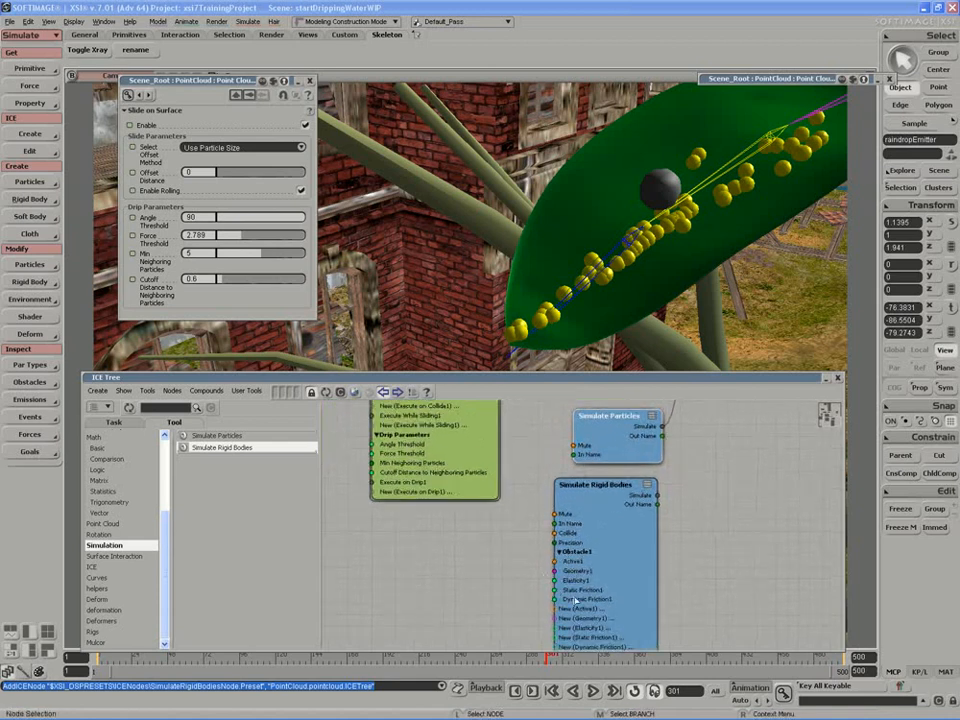
{"action": "scroll", "coordinate": [580, 540], "scroll_direction": "down", "scroll_amount": 2}
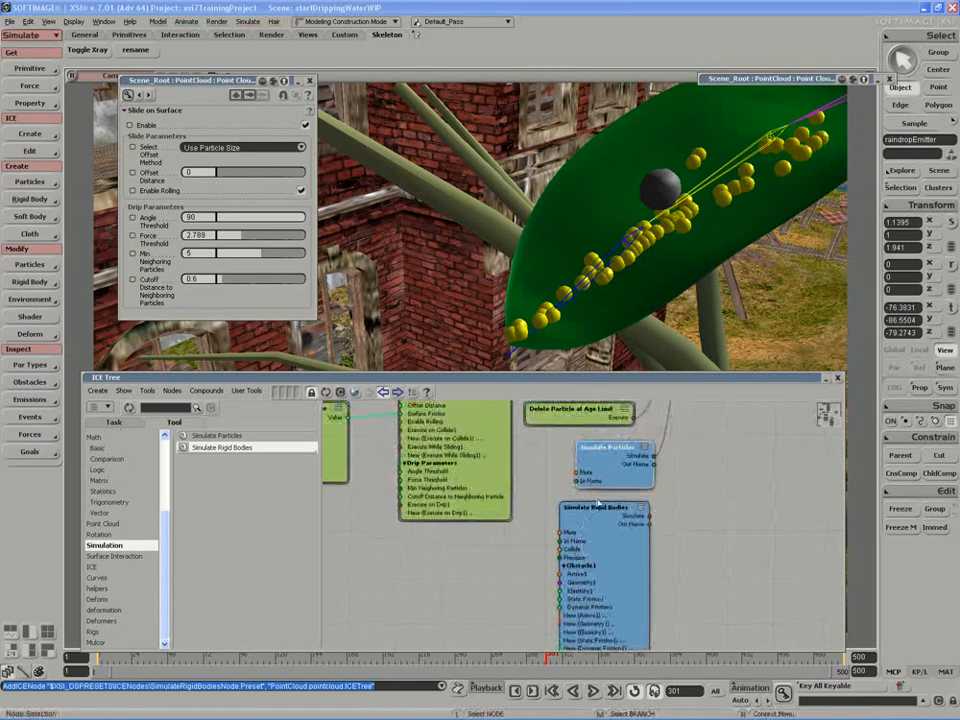
{"action": "key", "text": "s"}
{"action": "left_click_drag", "start_coordinate": [568, 456], "coordinate": [611, 608]}
{"action": "scroll", "coordinate": [611, 610], "scroll_direction": "down", "scroll_amount": 2}
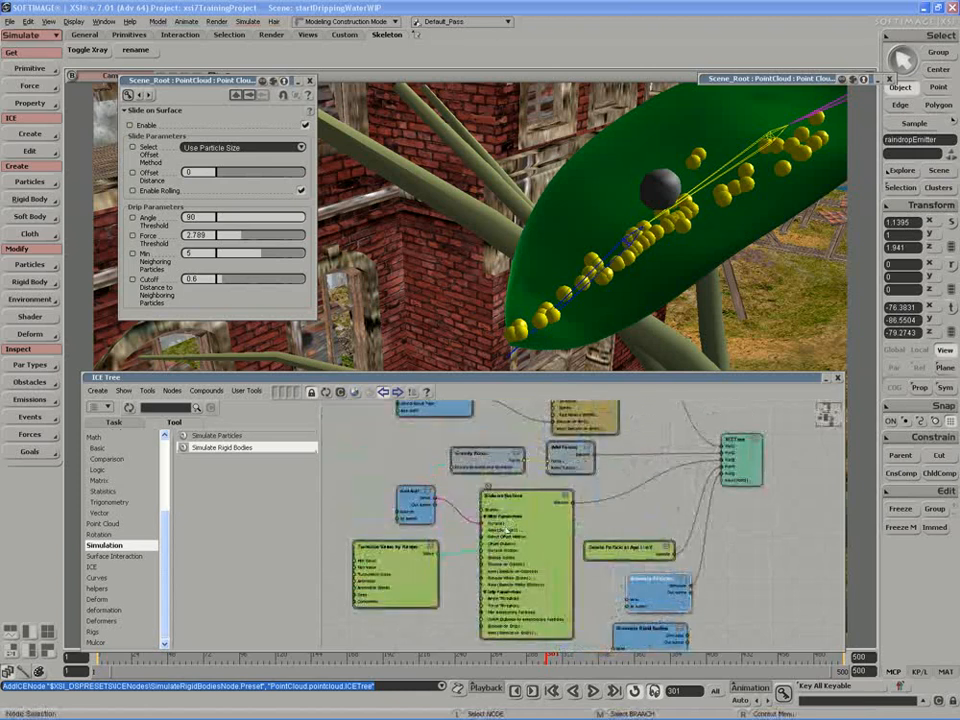
{"action": "left_click_drag", "start_coordinate": [507, 529], "coordinate": [476, 514]}
{"action": "scroll", "coordinate": [512, 530], "scroll_direction": "up", "scroll_amount": 1}
{"action": "key", "text": "z"}
{"action": "scroll", "coordinate": [532, 537], "scroll_direction": "down", "scroll_amount": 1}
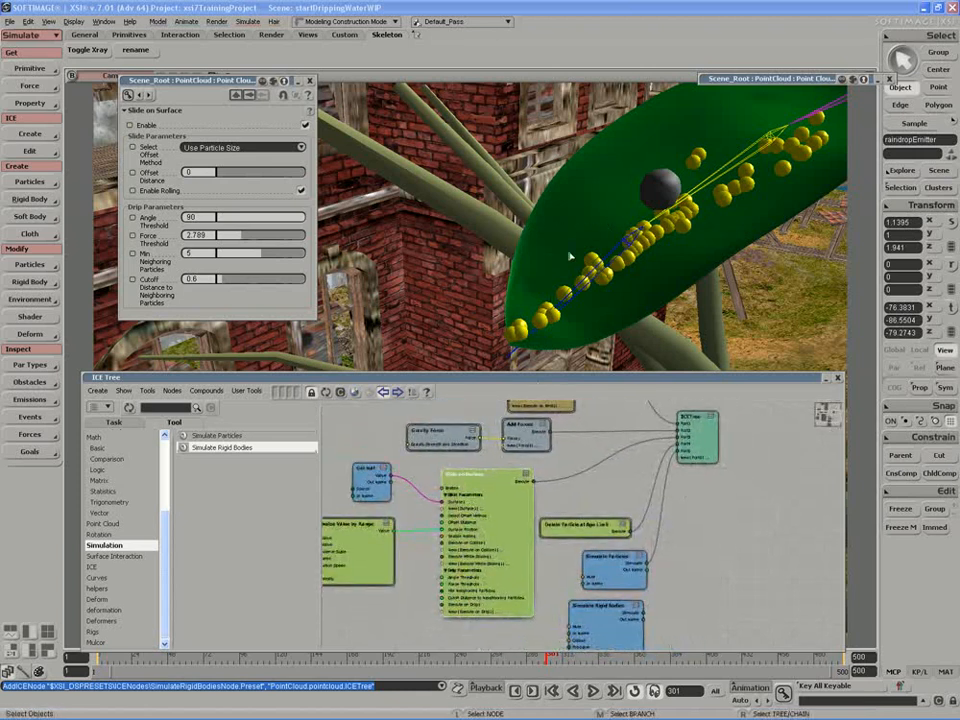
{"action": "scroll", "coordinate": [594, 232], "scroll_direction": "down", "scroll_amount": 2}
{"action": "key", "text": "s"}
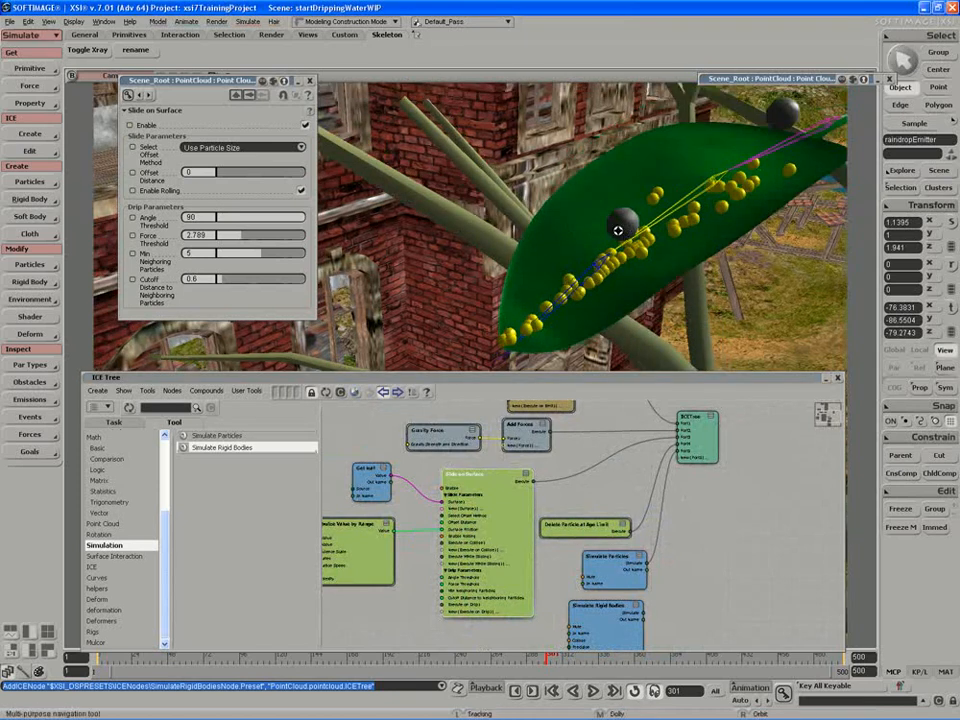
{"action": "left_click_drag", "start_coordinate": [617, 229], "coordinate": [608, 214]}
{"action": "key", "text": "s"}
{"action": "left_click_drag", "start_coordinate": [632, 561], "coordinate": [623, 488]}
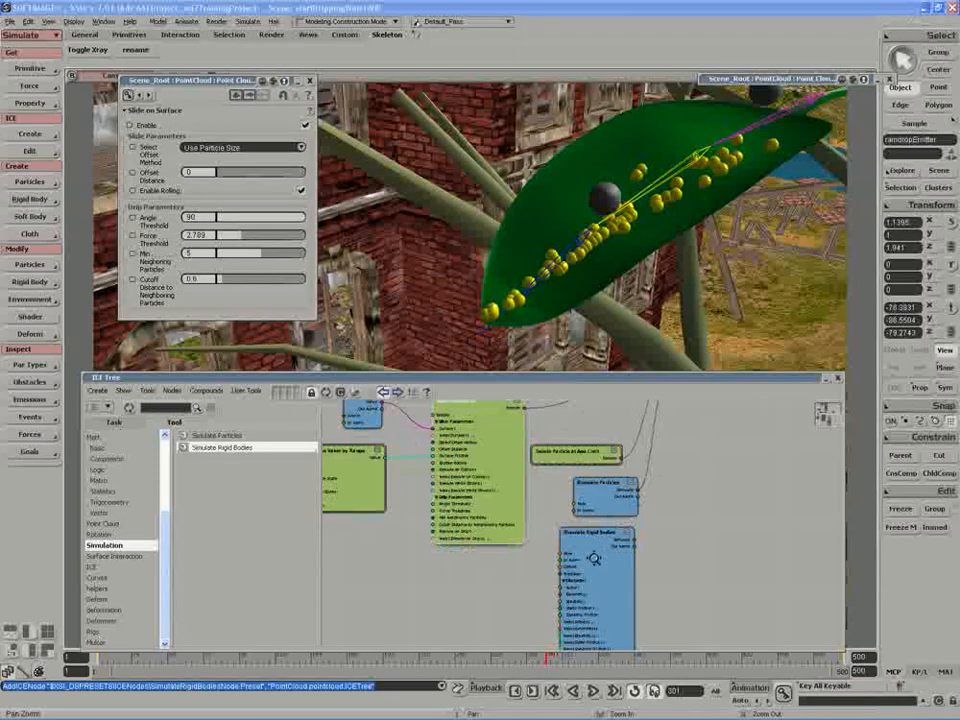
{"action": "mouse_move", "coordinate": [595, 549]}
{"action": "left_mouse_down"}
{"action": "mouse_move", "coordinate": [597, 573]}
{"action": "mouse_move", "coordinate": [592, 565]}
{"action": "left_mouse_up"}
{"action": "scroll", "coordinate": [584, 528], "scroll_direction": "up", "scroll_amount": 2}
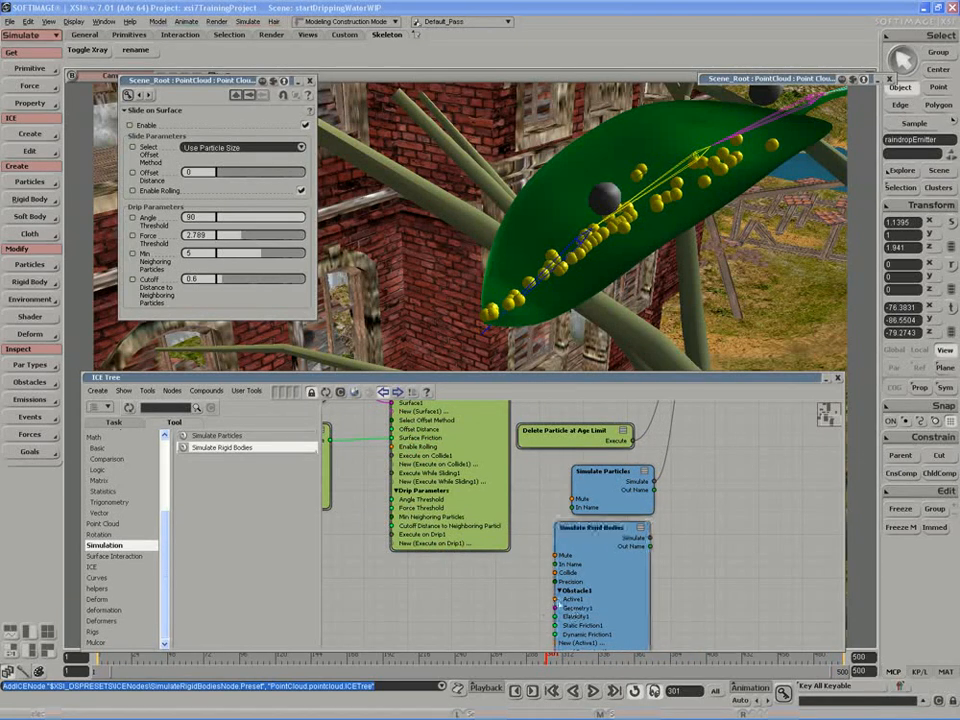
{"action": "left_click", "coordinate": [575, 603]}
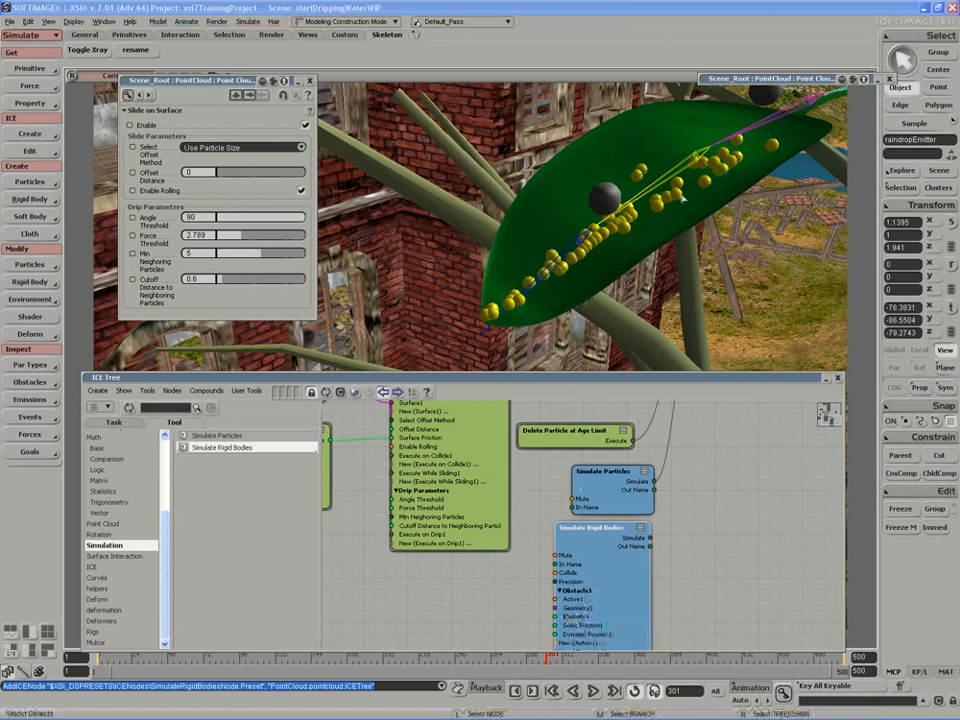
{"action": "key", "text": "s"}
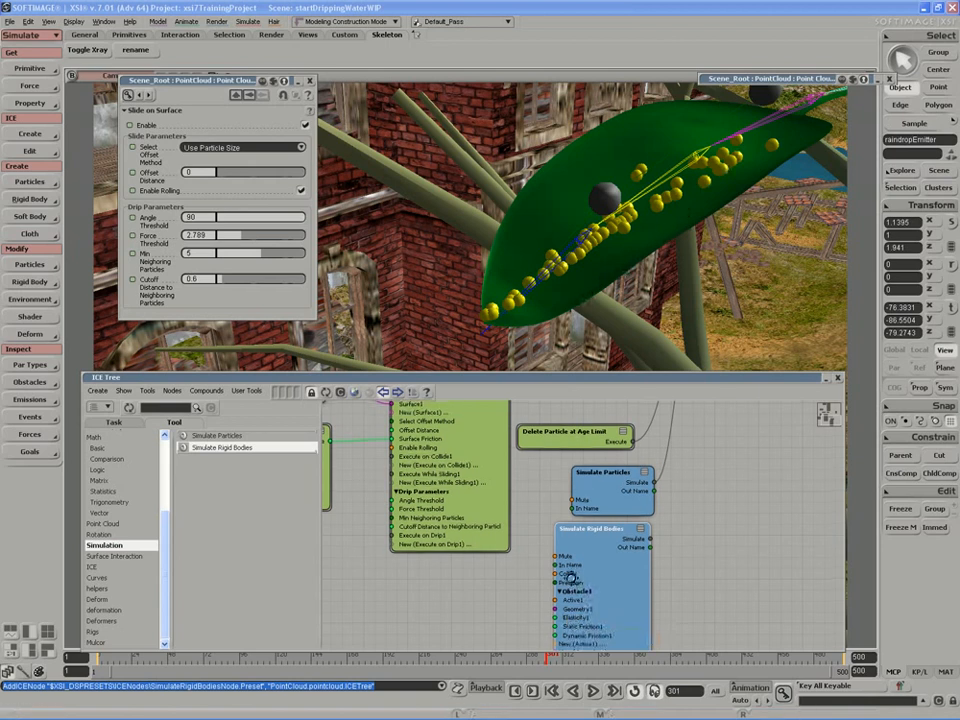
{"action": "left_click_drag", "start_coordinate": [572, 576], "coordinate": [570, 585]}
{"action": "right_click_drag", "start_coordinate": [570, 585], "coordinate": [566, 594]}
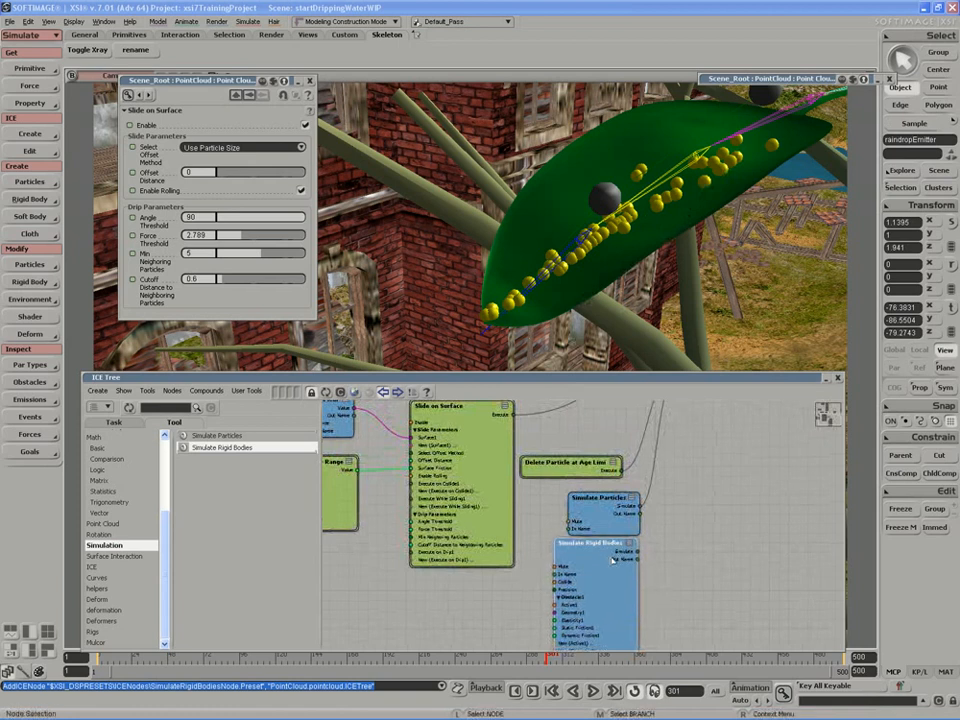
Step: Move the Simulate Rigid Bodies node under the ICETree node and shift the Simulate Particles node clear of it
{"action": "left_click_drag", "start_coordinate": [615, 559], "coordinate": [690, 426]}
{"action": "key", "text": "s"}
{"action": "left_click_drag", "start_coordinate": [583, 523], "coordinate": [545, 551]}
{"action": "key", "text": "s"}
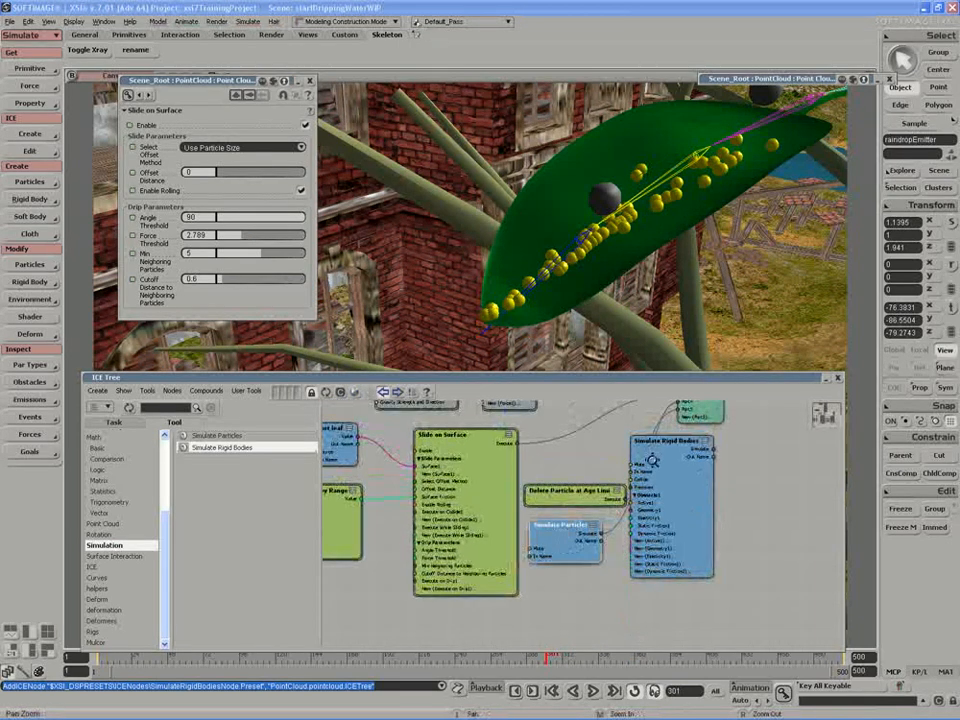
{"action": "left_click_drag", "start_coordinate": [651, 459], "coordinate": [622, 549]}
Step: Set the current frame of the simulation to 1
{"action": "double_click", "coordinate": [686, 690]}
{"action": "type", "text": "1"}
{"action": "key", "text": "Return"}
Step: Disconnect Simulate Particles from Port5 of the ICETree node and connect the Simulate Rigid Bodies node's Simulate output there
{"action": "key", "text": "s"}
{"action": "middle_click", "coordinate": [622, 549]}
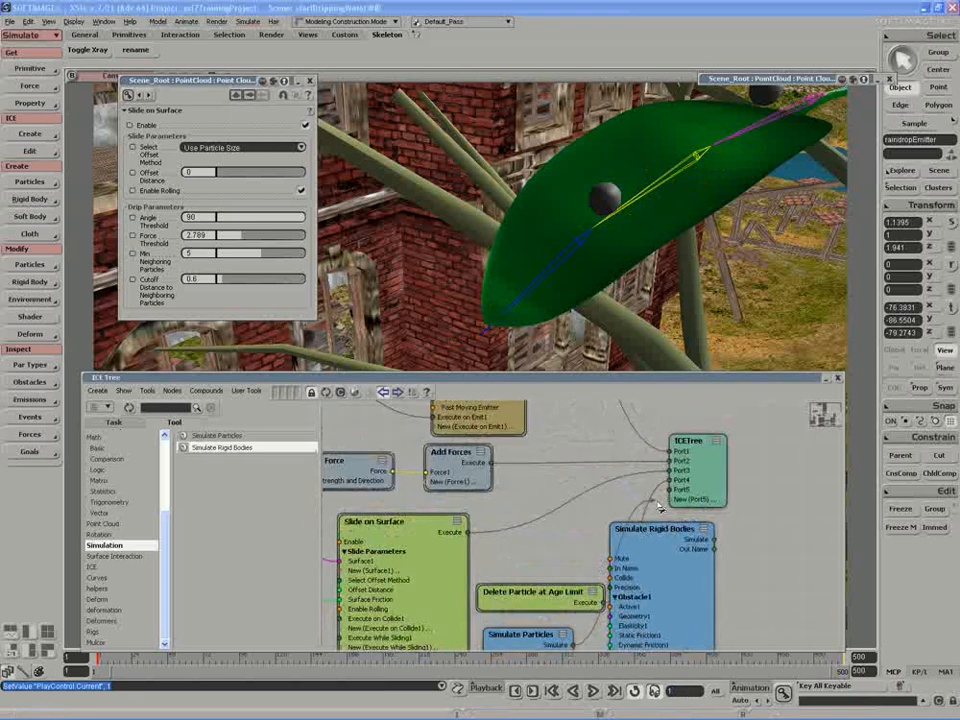
{"action": "left_click_drag", "start_coordinate": [655, 528], "coordinate": [580, 590]}
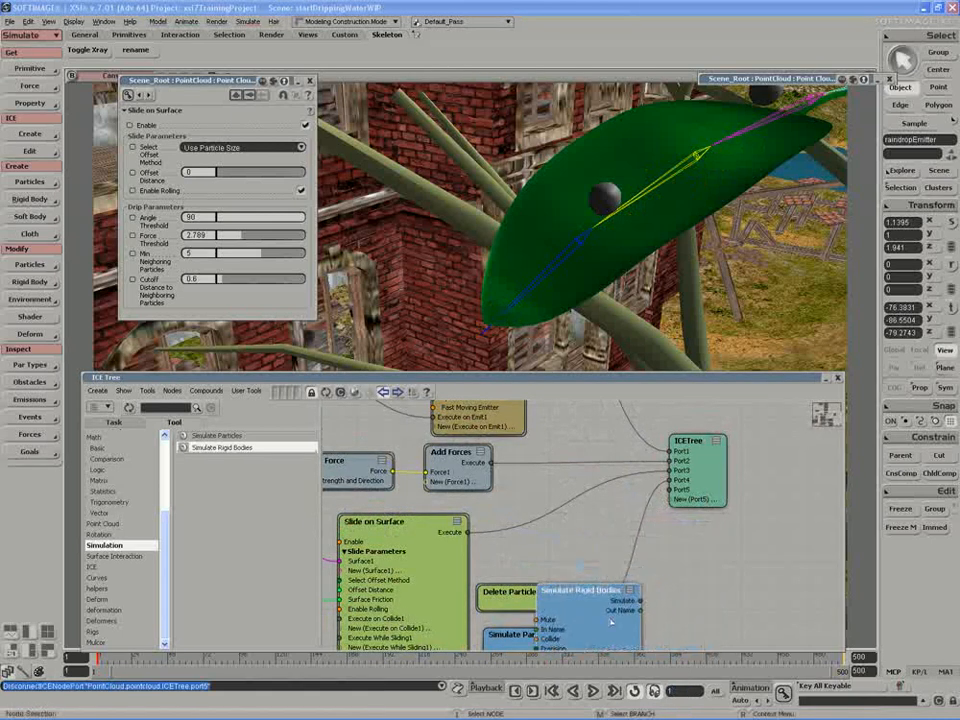
{"action": "left_click_drag", "start_coordinate": [669, 500], "coordinate": [670, 491]}
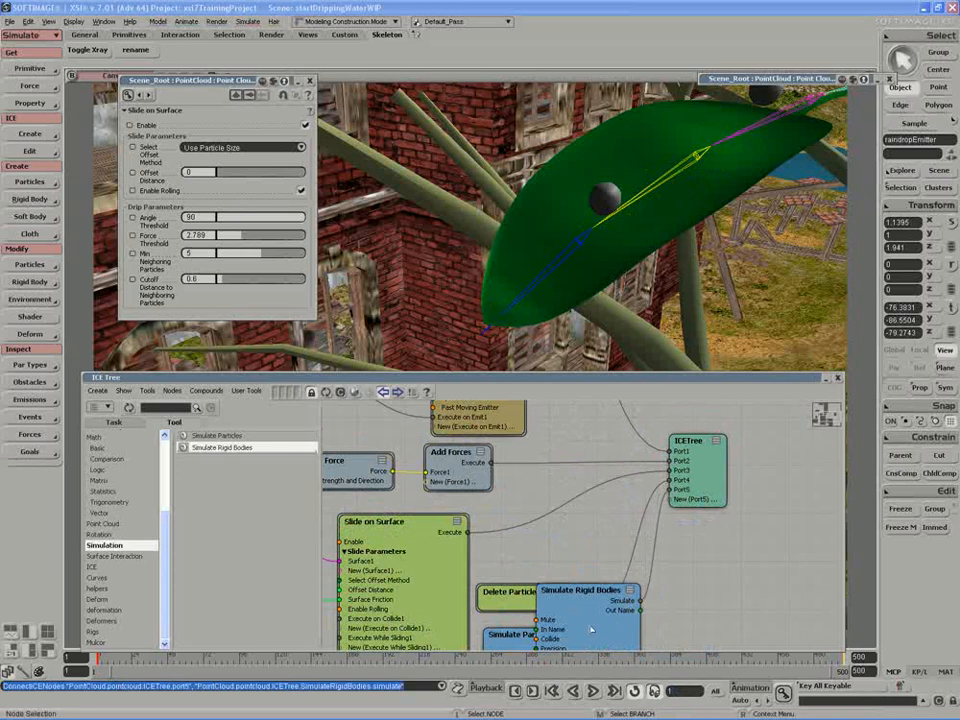
Step: Arrange Delete Particle at Age Limit above Simulate Rigid Bodies and delete the disconnected Simulate Particles node
{"action": "left_click_drag", "start_coordinate": [590, 628], "coordinate": [607, 609]}
{"action": "left_click_drag", "start_coordinate": [541, 591], "coordinate": [541, 535]}
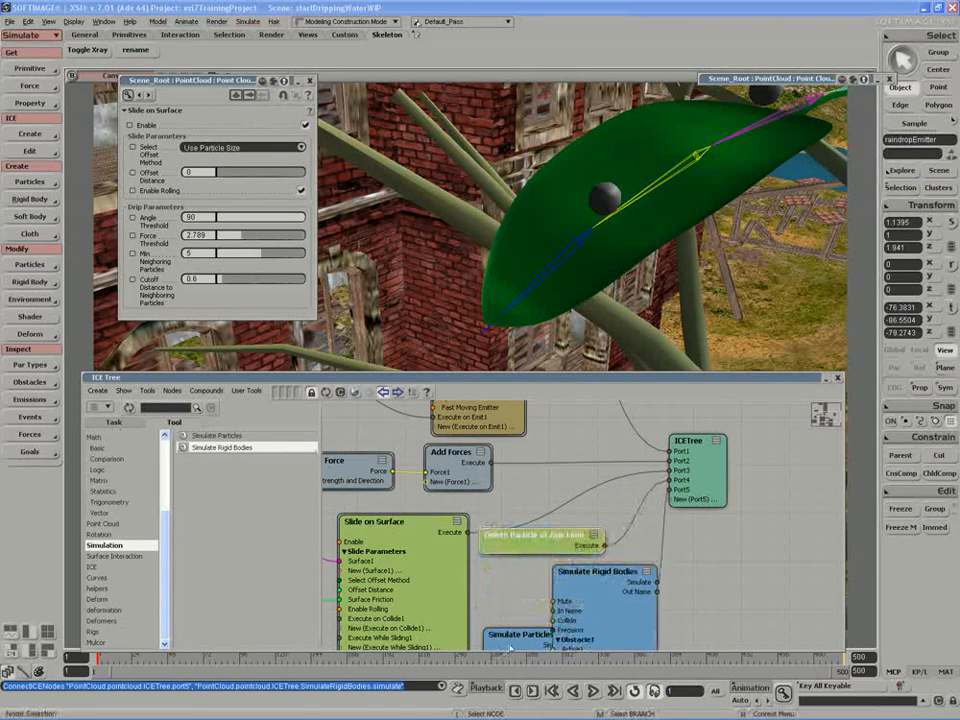
{"action": "left_click_drag", "start_coordinate": [523, 648], "coordinate": [738, 596]}
{"action": "key", "text": "Delete"}
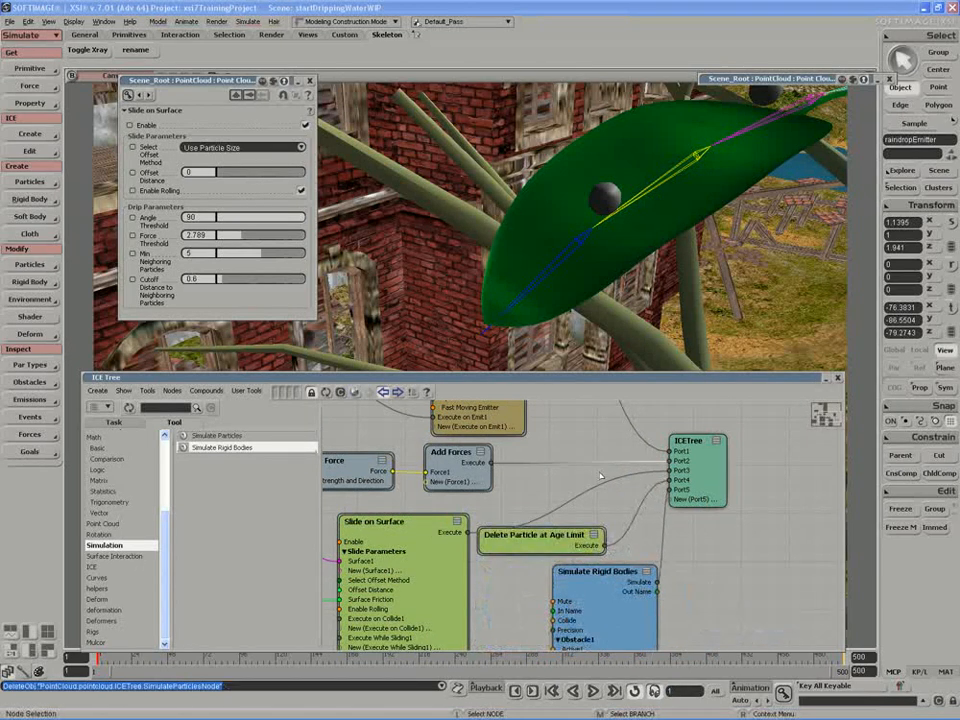
Step: Play the rigid body simulation from the start and examine the particle motion around the leaf tip
{"action": "left_click_drag", "start_coordinate": [600, 378], "coordinate": [588, 354]}
{"action": "left_click_drag", "start_coordinate": [590, 548], "coordinate": [557, 556]}
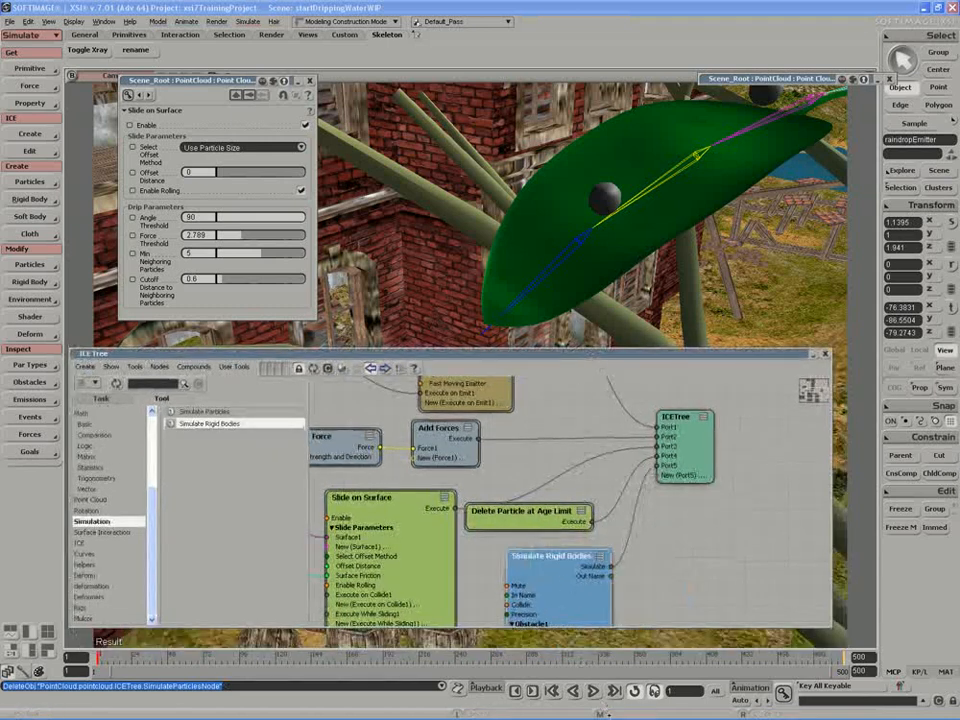
{"action": "left_click", "coordinate": [593, 691]}
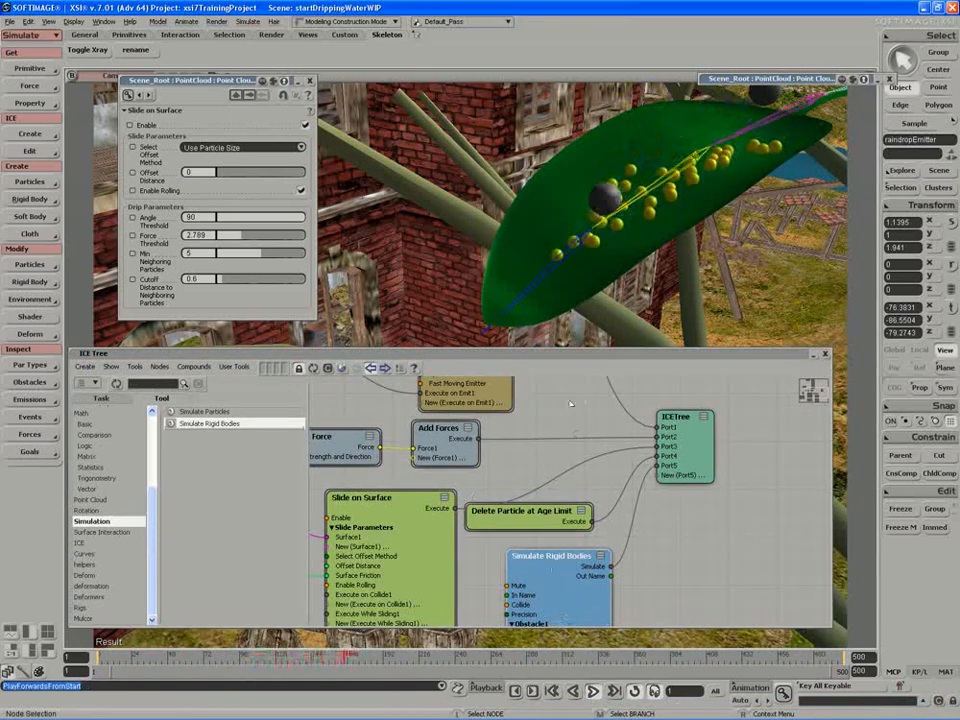
{"action": "key", "text": "s"}
{"action": "right_click_drag", "start_coordinate": [530, 294], "coordinate": [490, 312]}
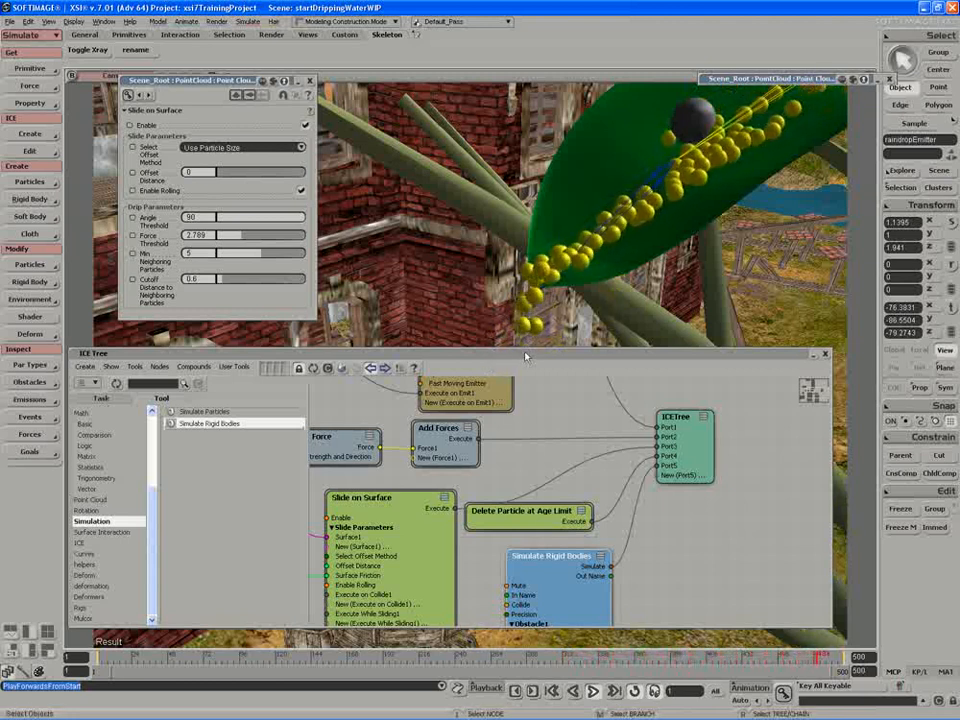
{"action": "left_click_drag", "start_coordinate": [525, 356], "coordinate": [528, 383]}
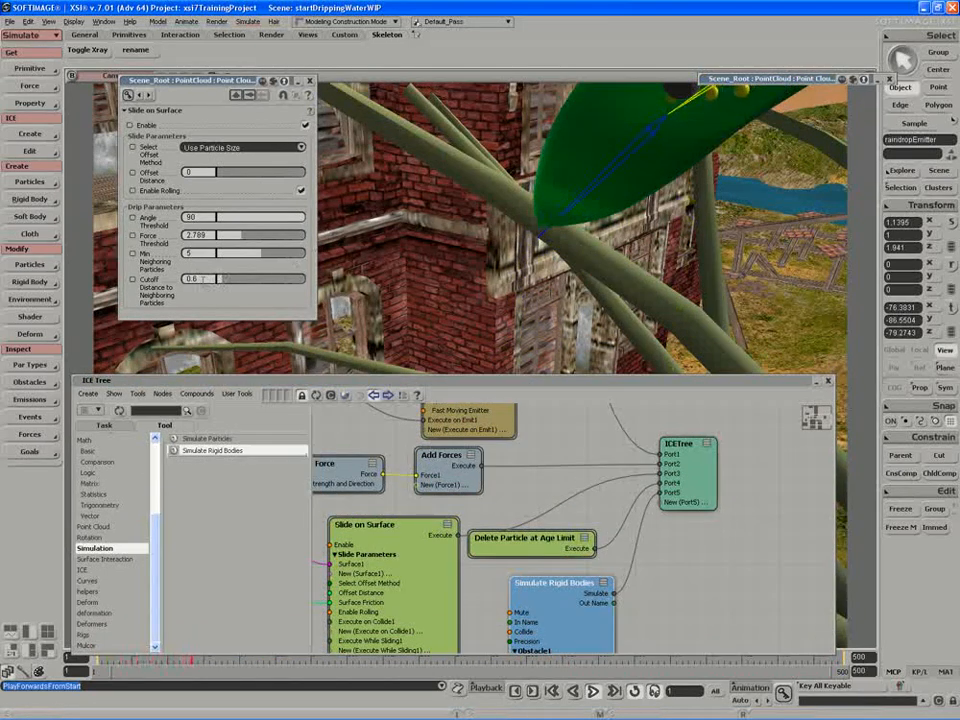
Step: Set the Slide on Surface node's Cutoff Distance to Neighboring Particles to 0.628
{"action": "left_click", "coordinate": [205, 279]}
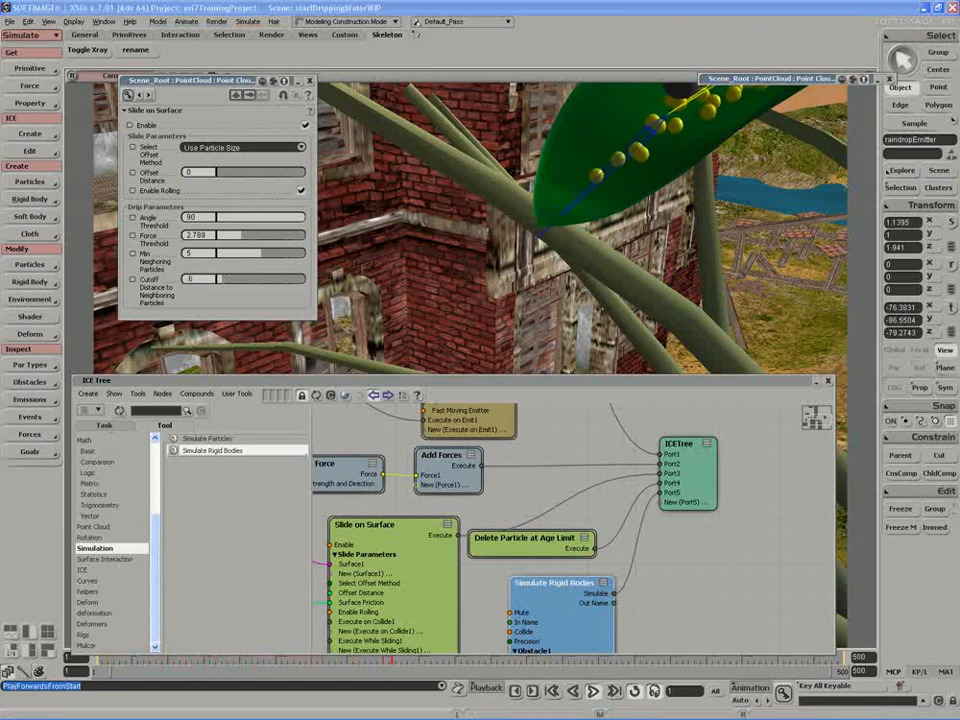
{"action": "type", "text": "0.02"}
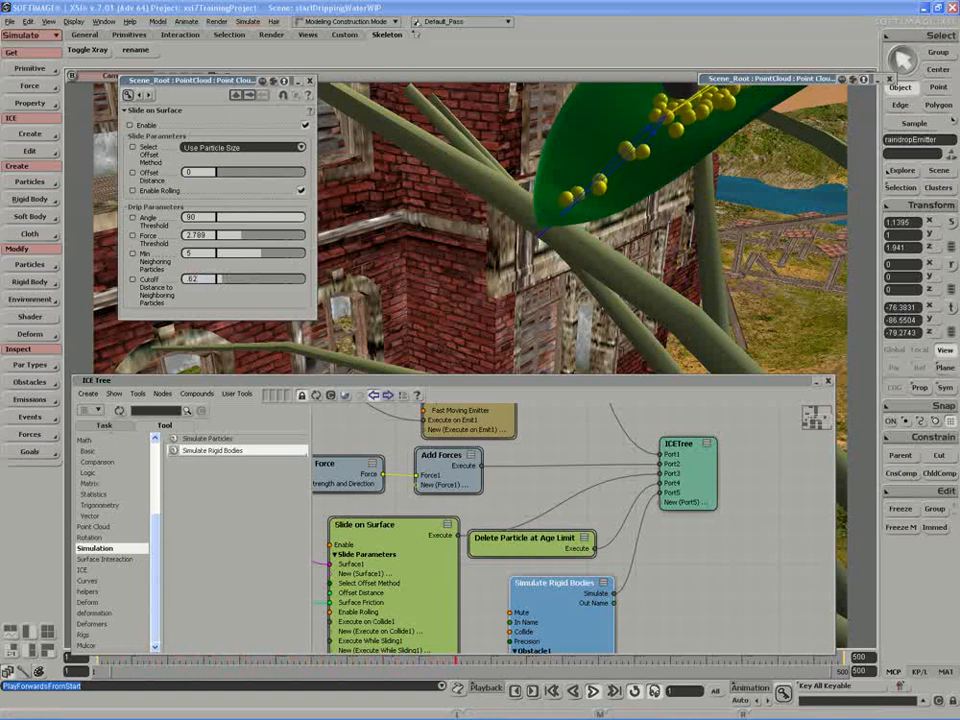
{"action": "type", "text": "8"}
{"action": "key", "text": "Return"}
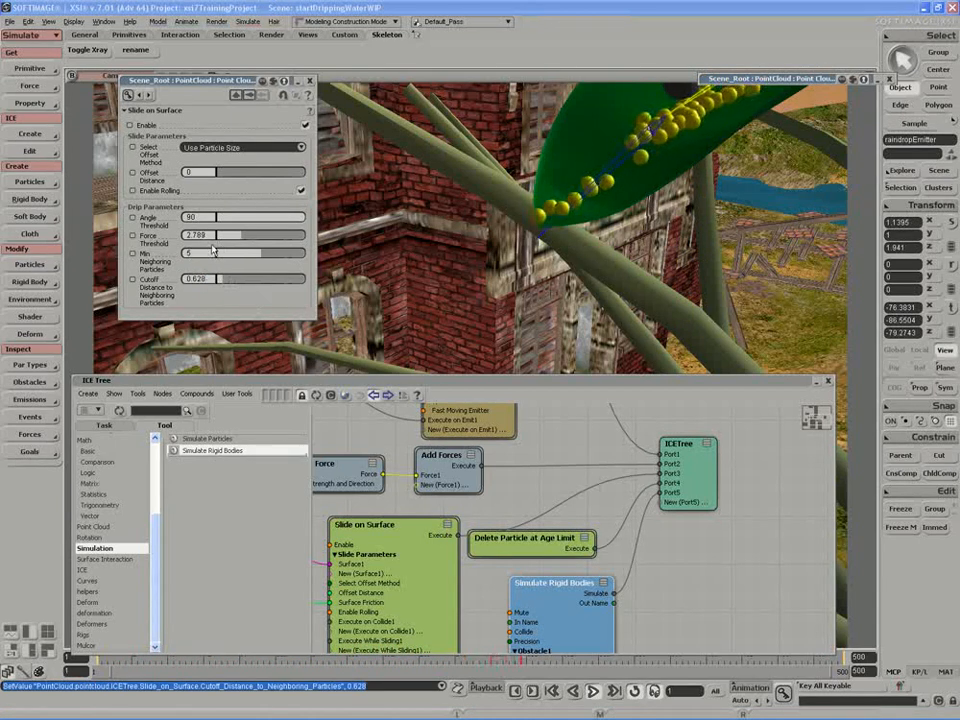
Step: Move the Slide on Surface node slightly up, clear of Delete Particle at Age Limit, and set its Min Neighboring Particles to 8
{"action": "left_click_drag", "start_coordinate": [393, 553], "coordinate": [386, 535]}
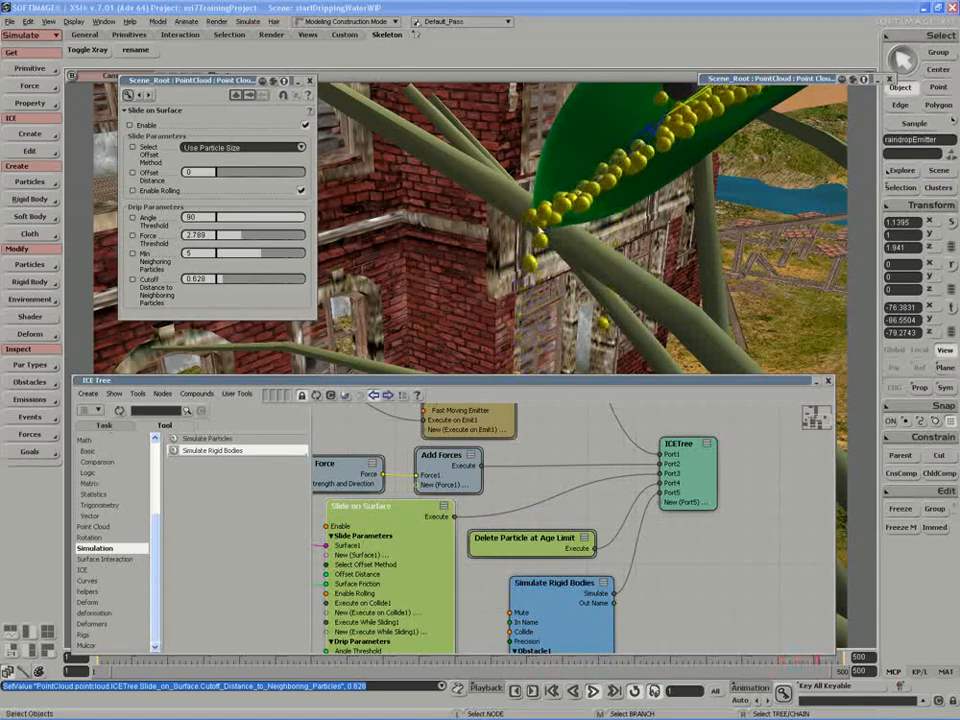
{"action": "left_click", "coordinate": [187, 253]}
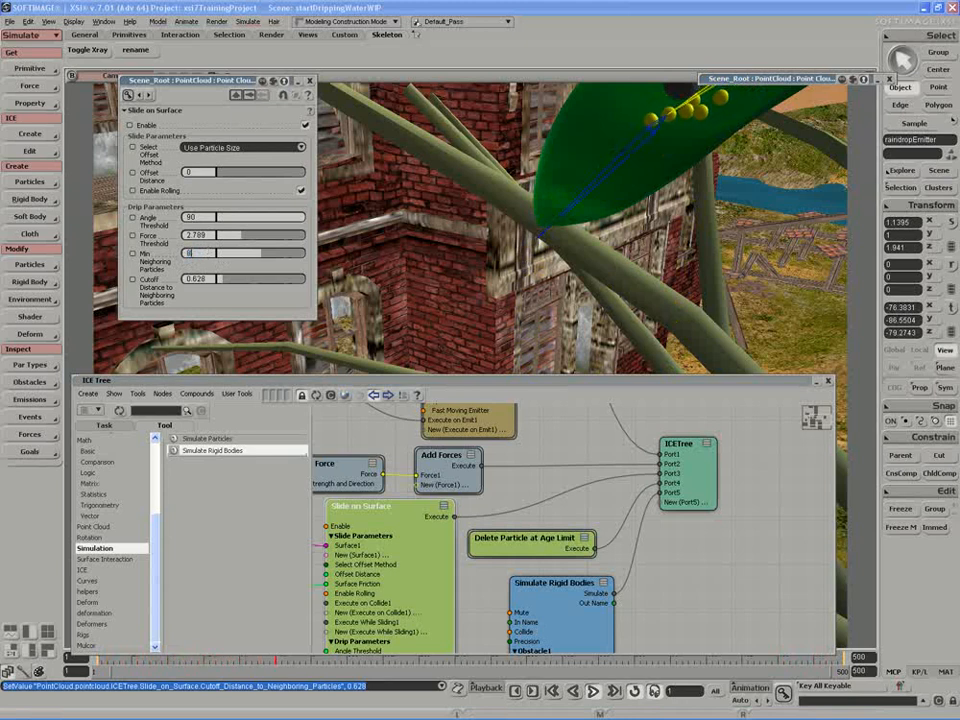
{"action": "key", "text": "Return"}
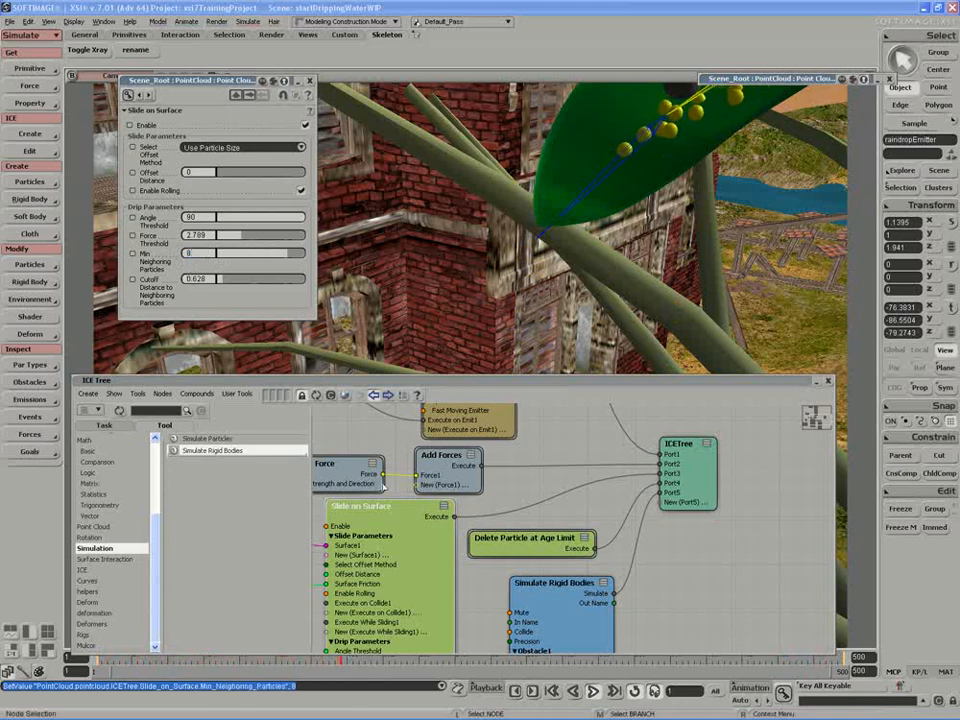
Step: Open the Emit from Surface node's properties and set Slide on Surface's Cutoff Distance to Neighboring Particles to 0.97
{"action": "middle_click_drag", "start_coordinate": [392, 472], "coordinate": [459, 564]}
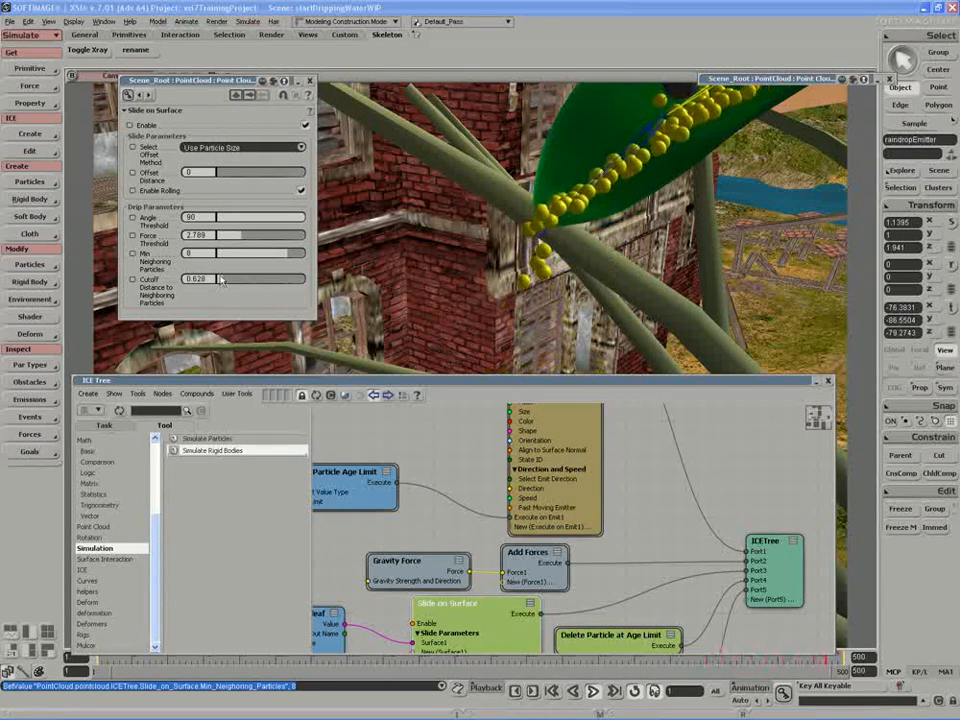
{"action": "left_click_drag", "start_coordinate": [225, 283], "coordinate": [233, 282]}
{"action": "double_click", "coordinate": [527, 495]}
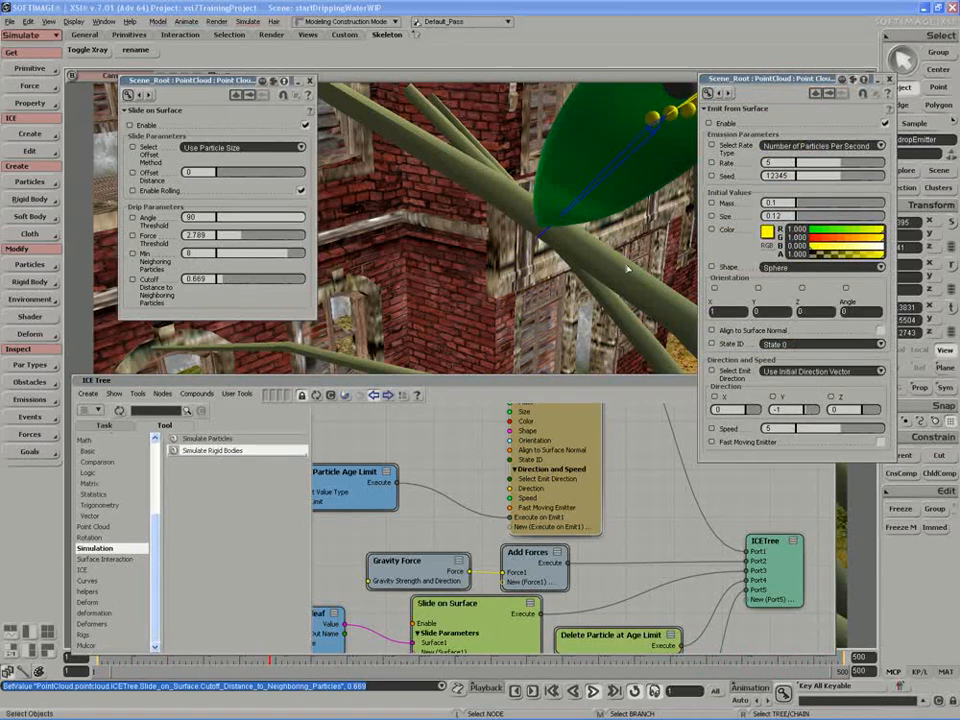
{"action": "left_click_drag", "start_coordinate": [207, 280], "coordinate": [186, 280]}
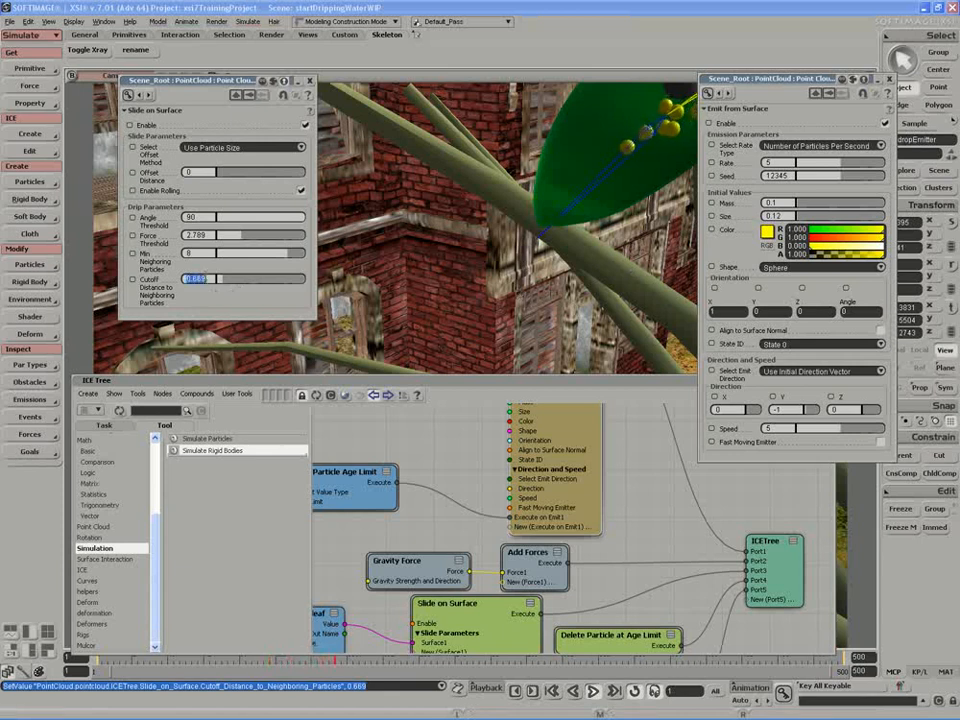
{"action": "type", "text": "."}
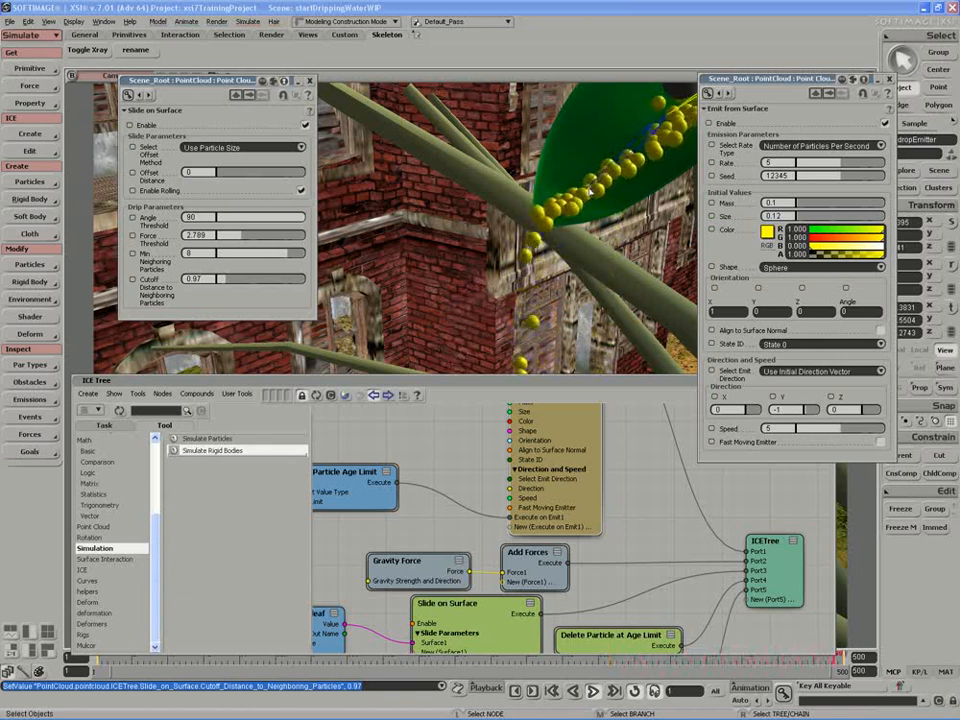
Step: Move the Emit from Surface properties away from the leaf and set the emission Rate to 3 particles per second
{"action": "middle_click_drag", "start_coordinate": [595, 195], "coordinate": [455, 273]}
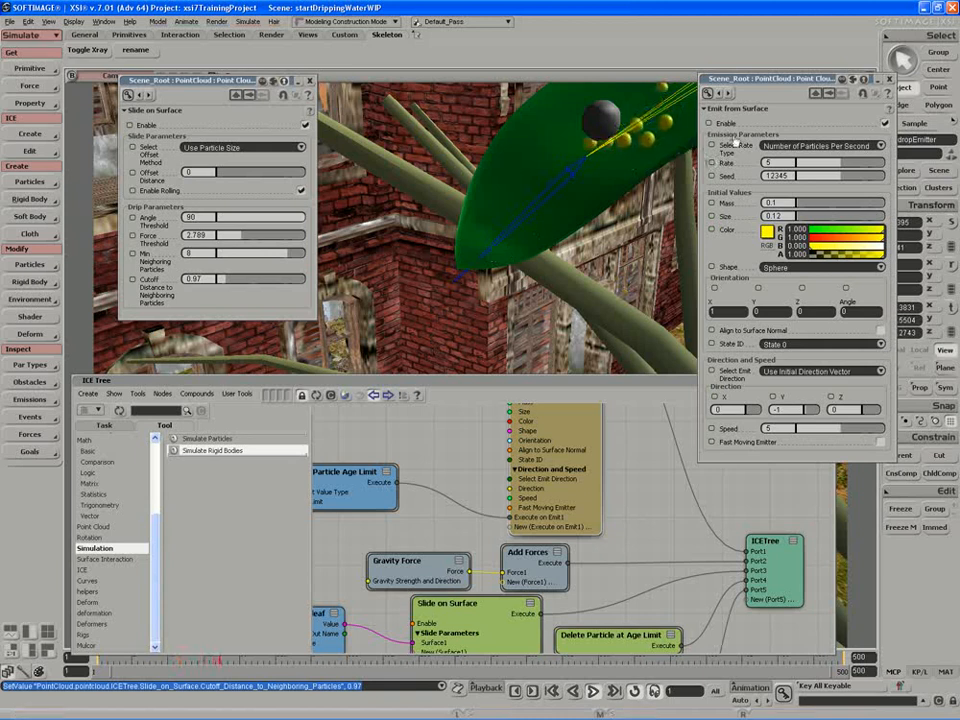
{"action": "left_click_drag", "start_coordinate": [748, 83], "coordinate": [793, 171]}
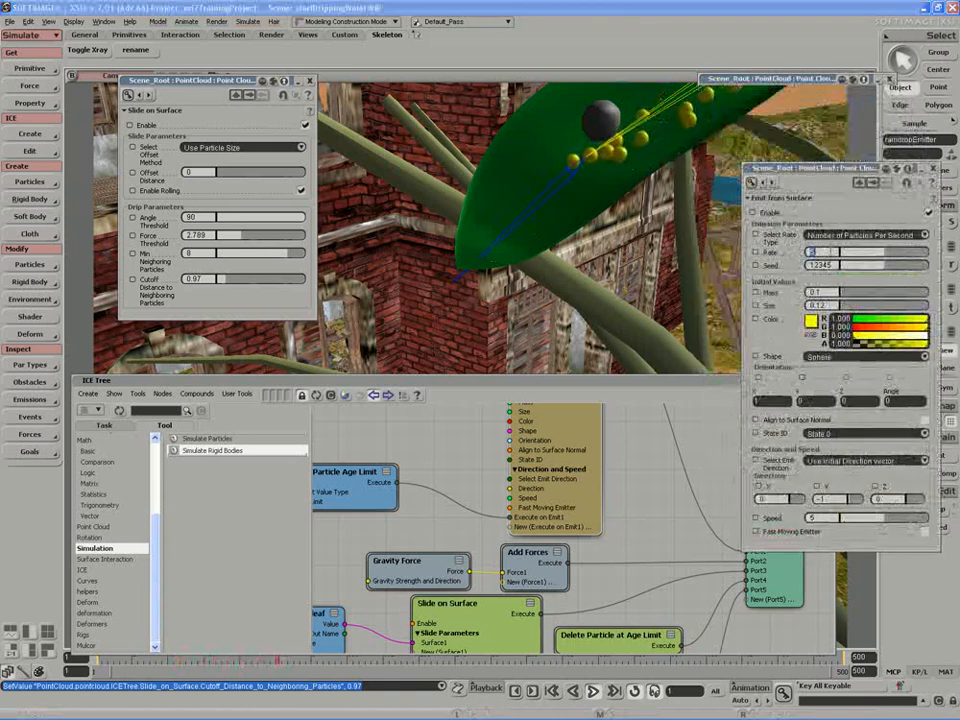
{"action": "type", "text": "3"}
{"action": "key", "text": "Return"}
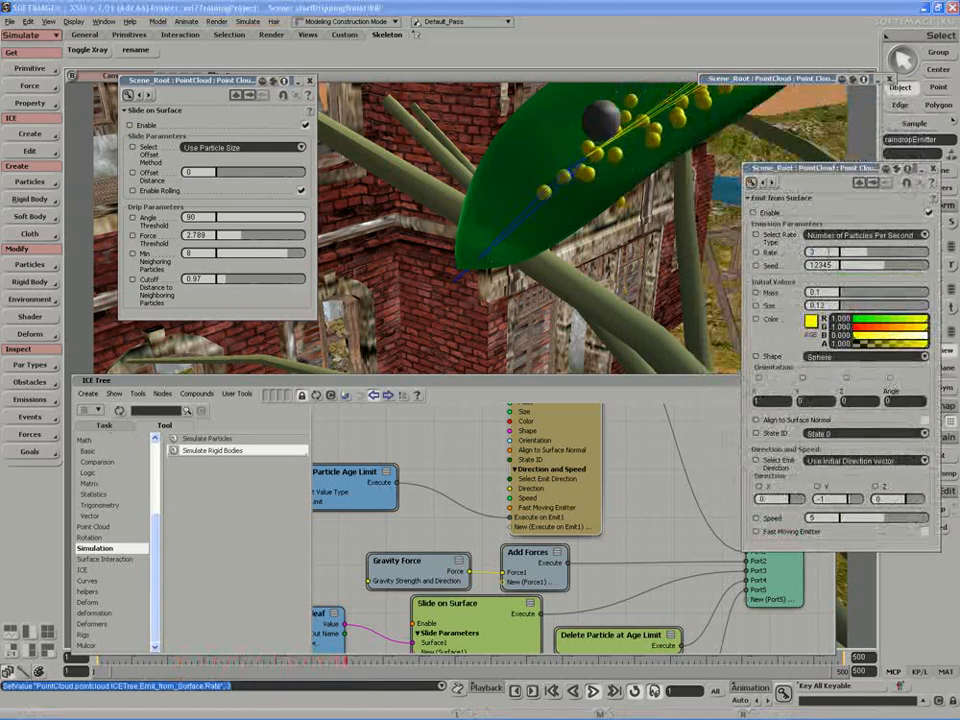